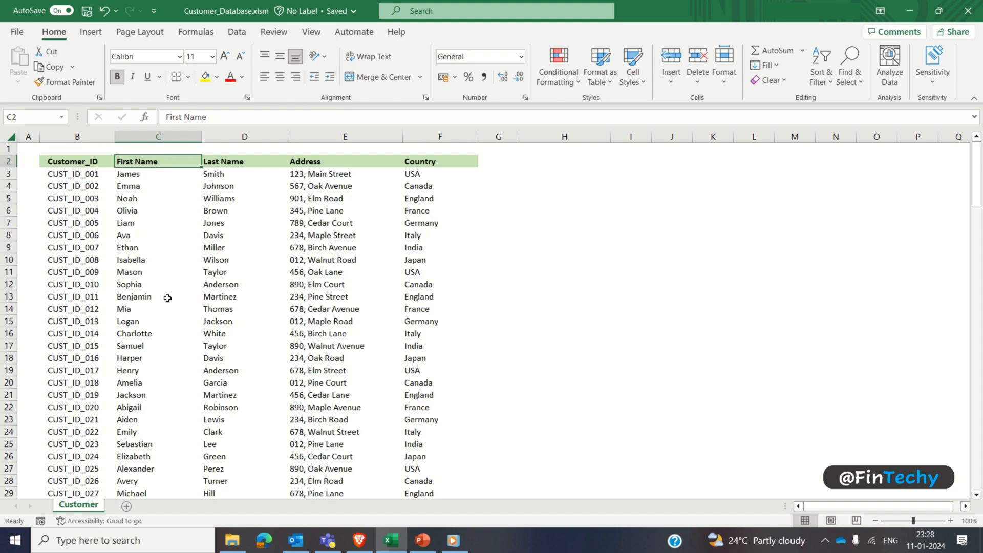
Step: Search the customer sheet for all cells containing USA and close the search
key(ctrl+f)
click(674, 421)
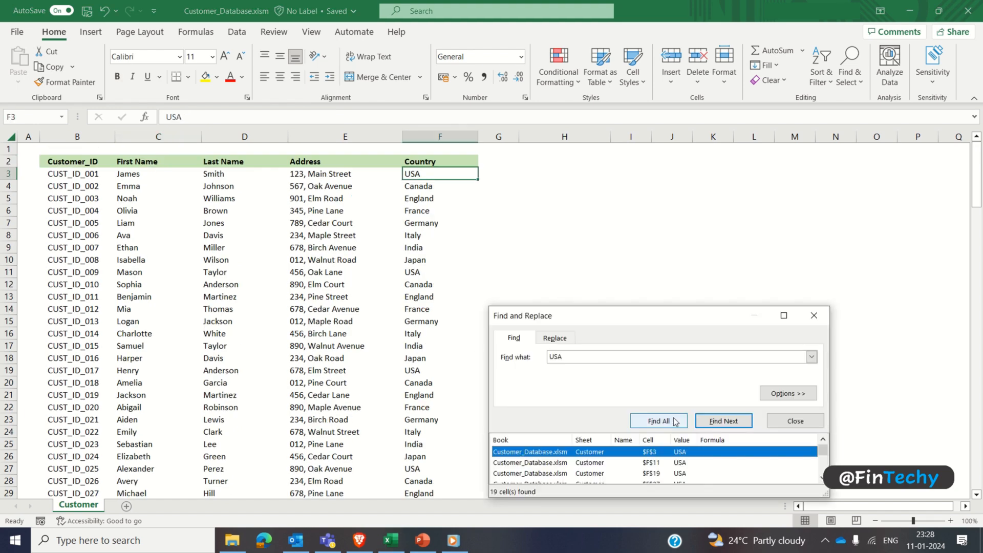
key(Escape)
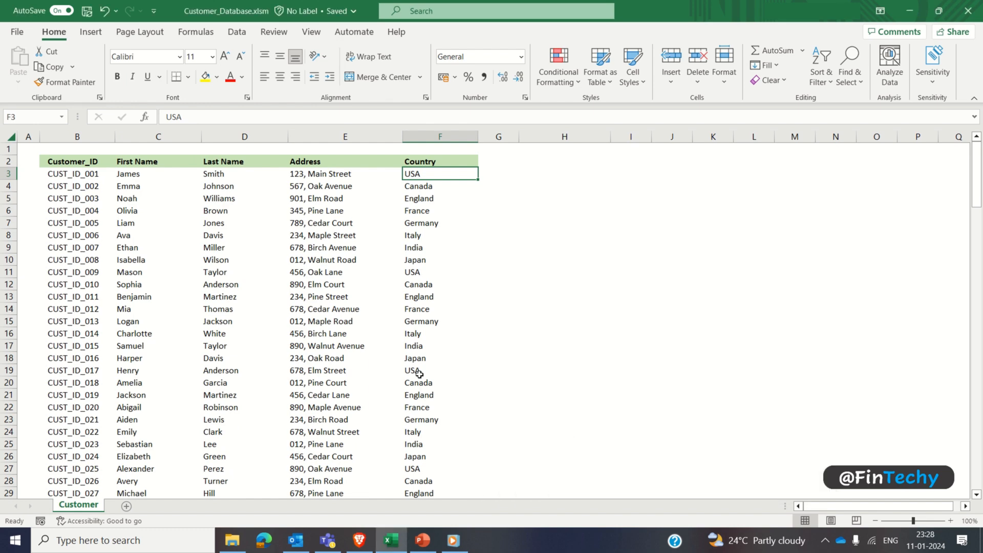
Step: Turn on filtering for the customer table's header row and look through the filter list of the First Name column
click(193, 160)
key(ctrl+shift+l)
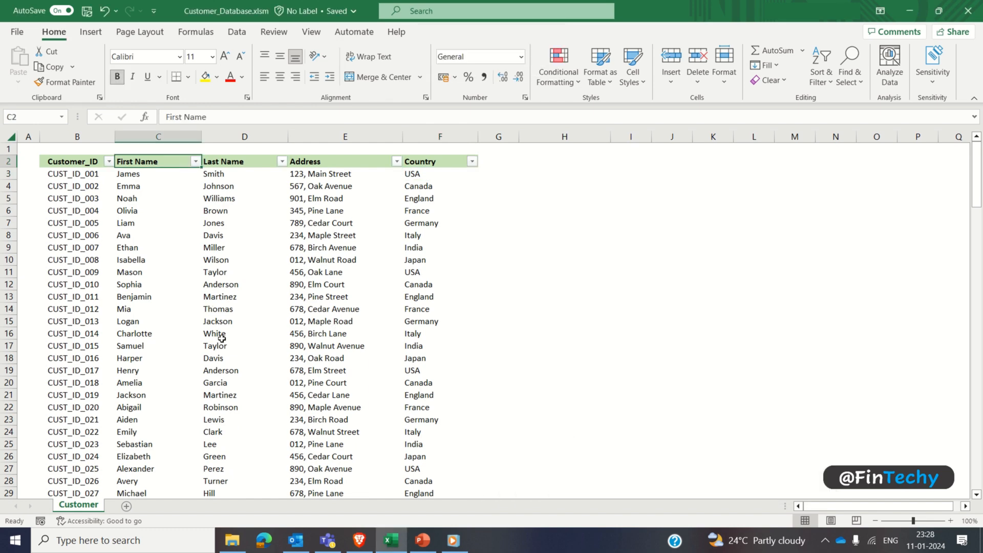
key(alt+Down)
key(Down)
key(Down)
key(Down)
key(Down)
key(Down)
key(Down)
key(Down)
key(Down)
key(Down)
key(Down)
key(Down)
key(Down)
key(Down)
key(Down)
key(Down)
key(Down)
key(Down)
key(Down)
key(Down)
key(Down)
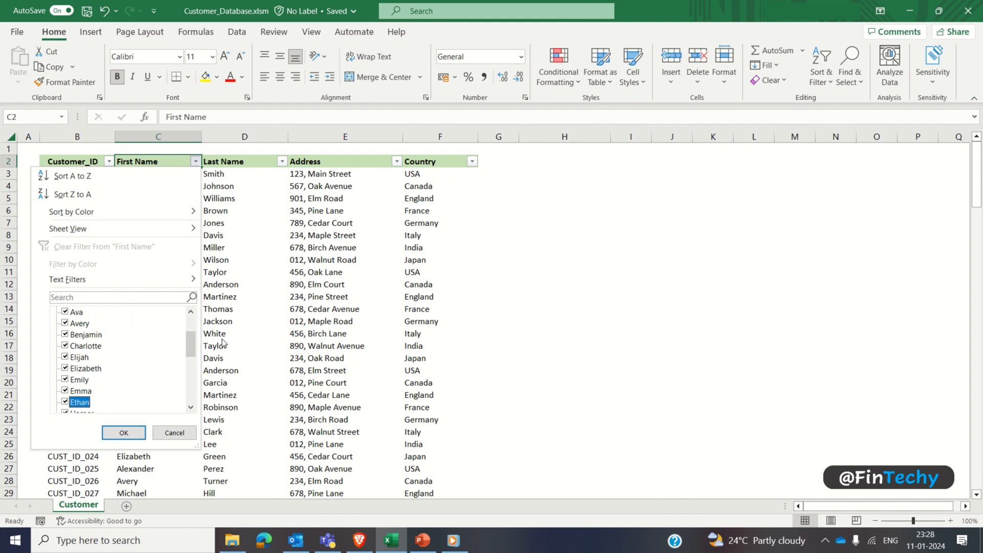
key(Escape)
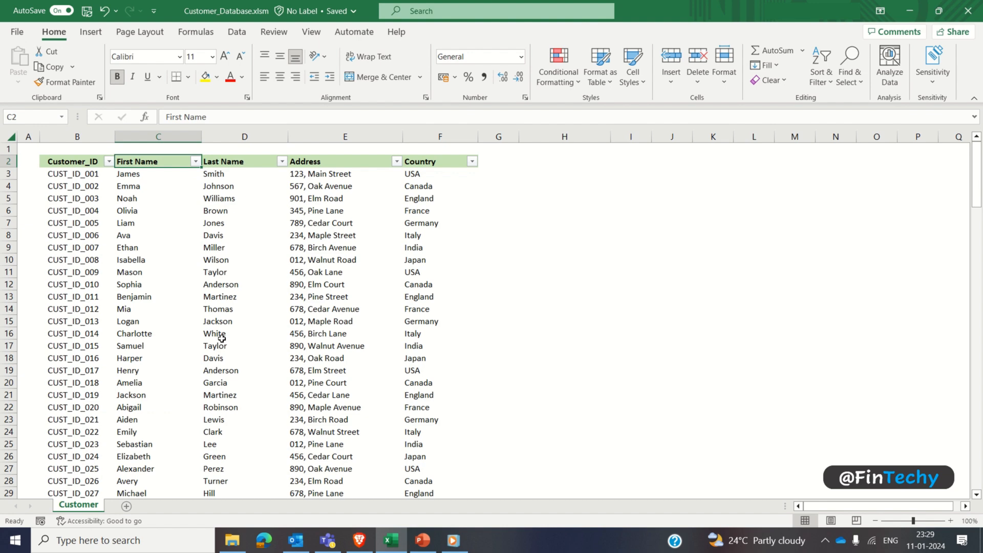
click(586, 207)
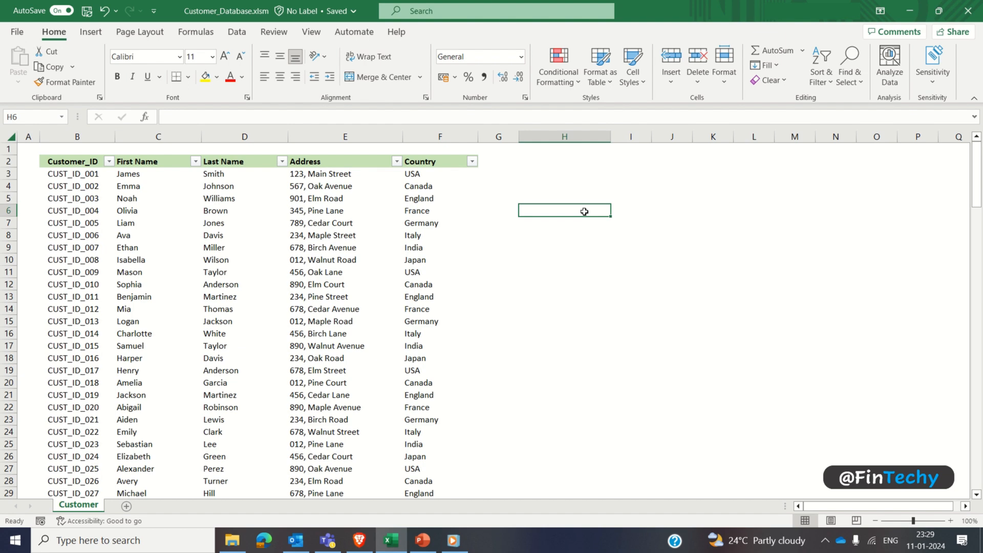
Step: Copy the customer table's five headers from row 2 and paste them starting at cell H8
click(66, 159)
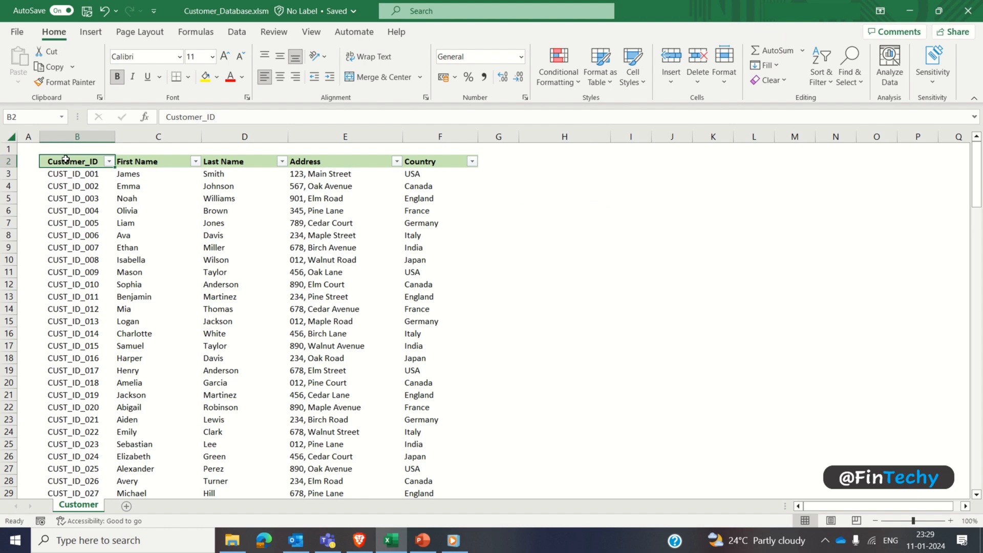
key(ctrl+shift+Right)
key(ctrl+c)
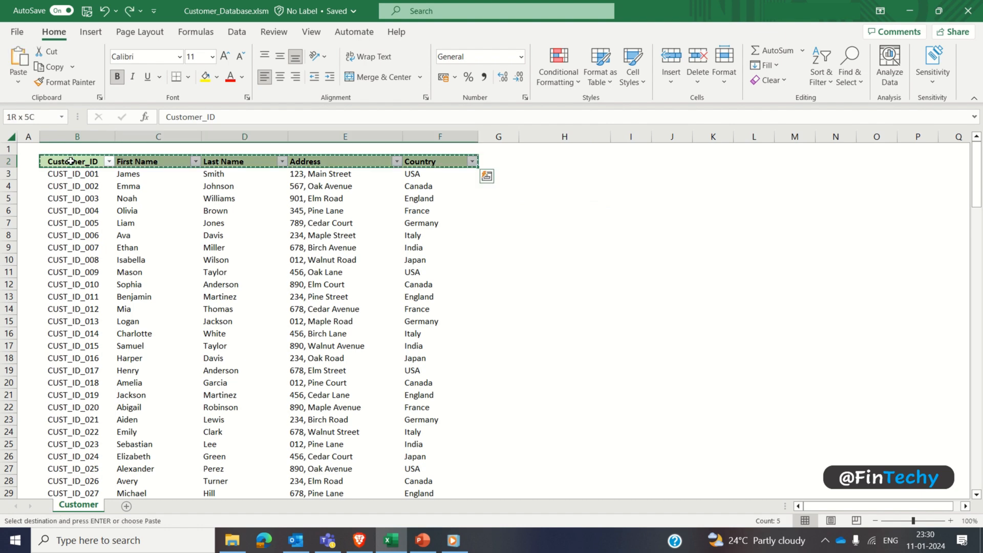
click(565, 232)
key(ctrl+v)
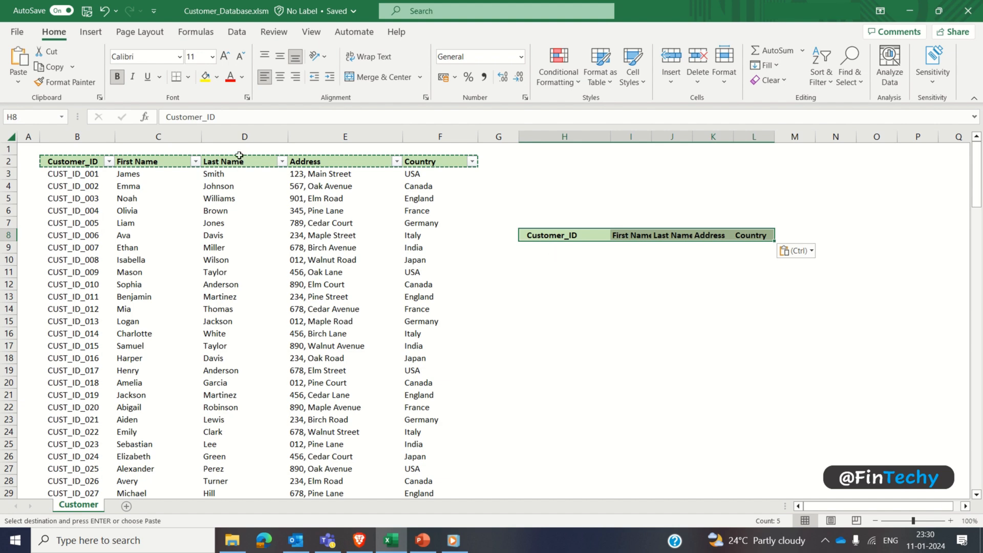
Step: Format the copied headers with a light grey fill, font size 14, middle vertical alignment and an increased indent
click(217, 77)
click(221, 214)
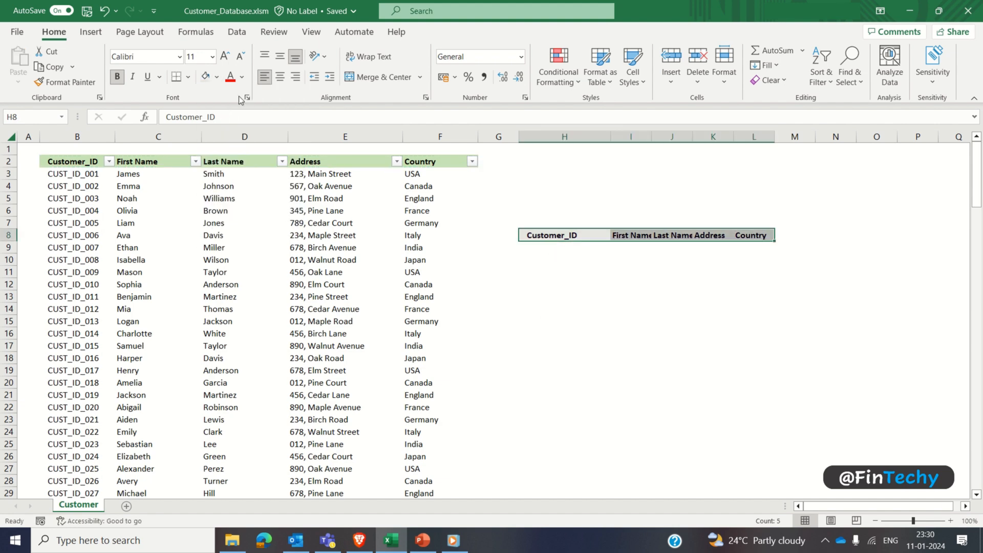
click(206, 61)
text(14)
key(Return)
click(280, 56)
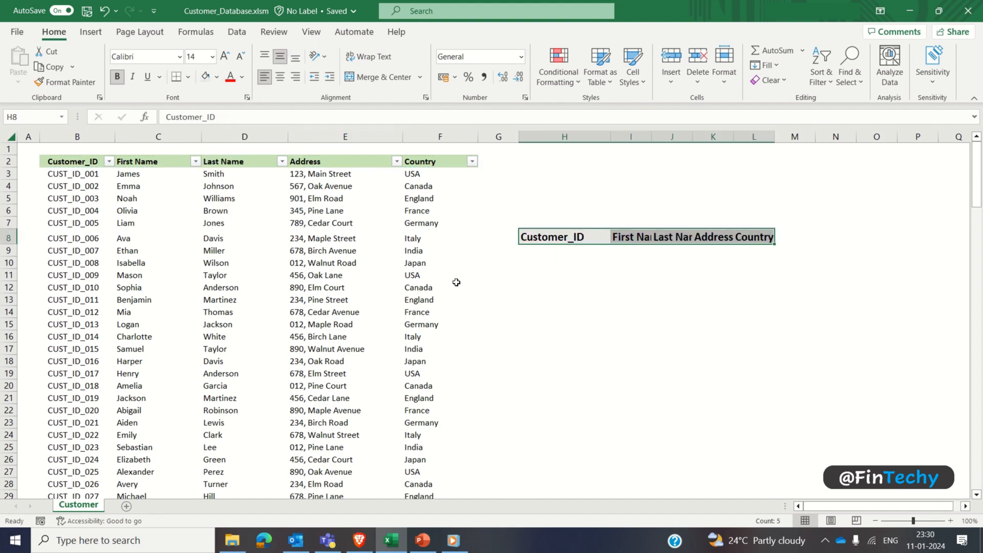
click(330, 77)
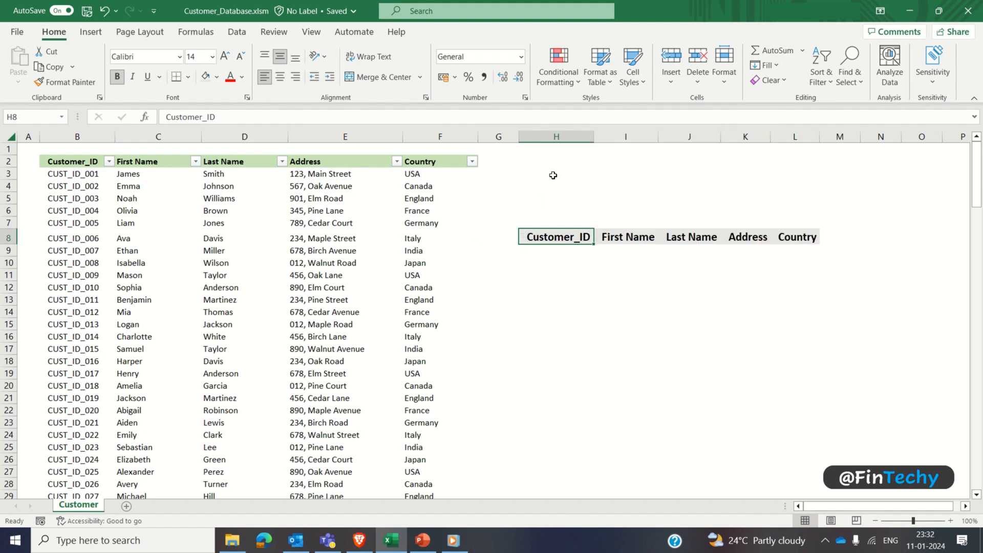
Step: Fit columns H to L to their contents, and give columns H, I, J and L one equal width
click(557, 138)
drag(557, 138, 795, 137)
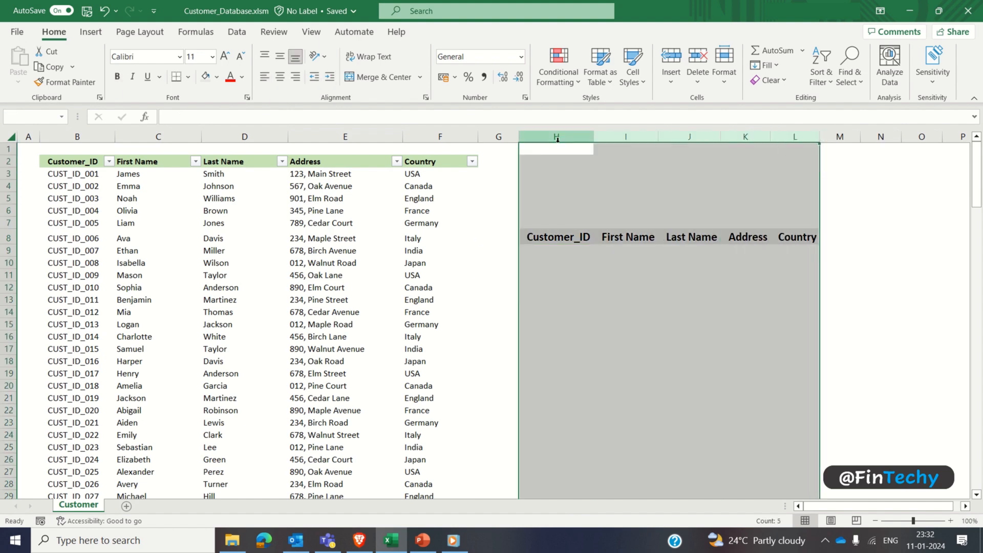
ctrl+click(746, 137)
right_click(692, 135)
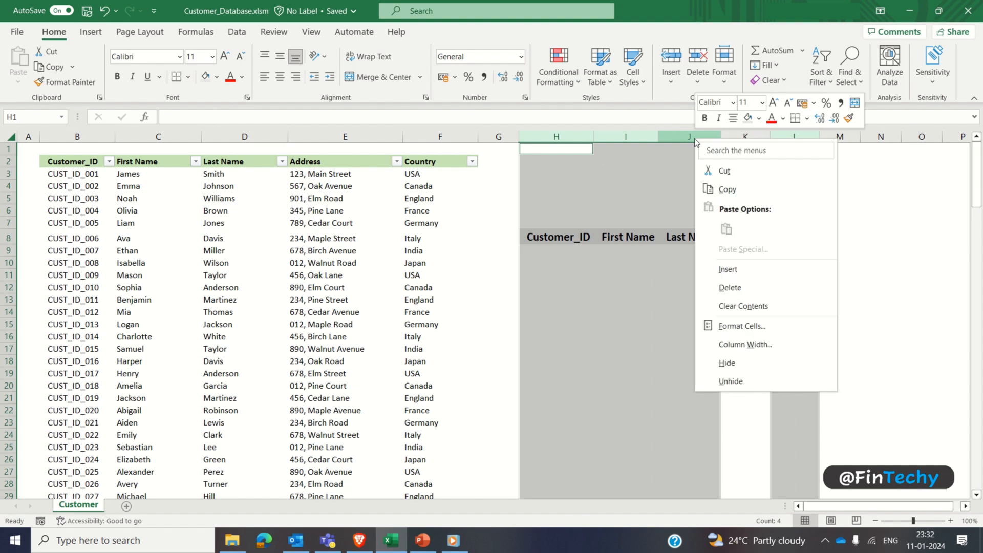
click(706, 346)
text(20)
click(687, 378)
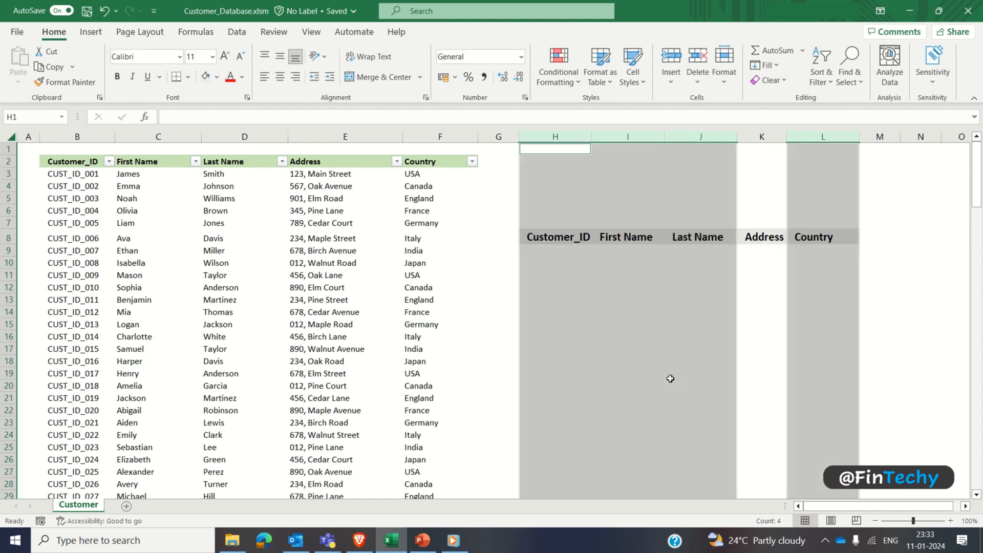
Step: Set the width of column K, which holds the copied Address header, to 20
right_click(765, 136)
click(784, 344)
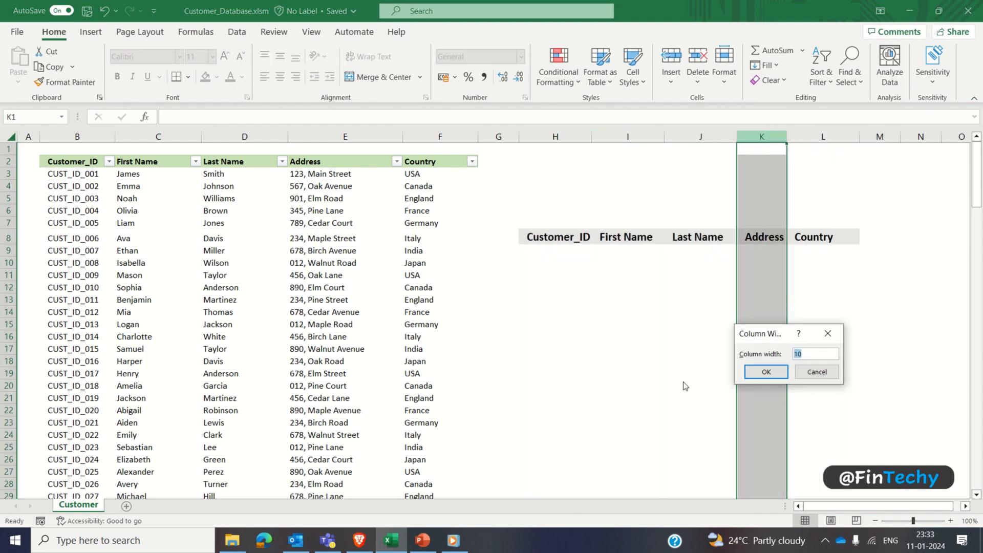
text(20)
click(768, 372)
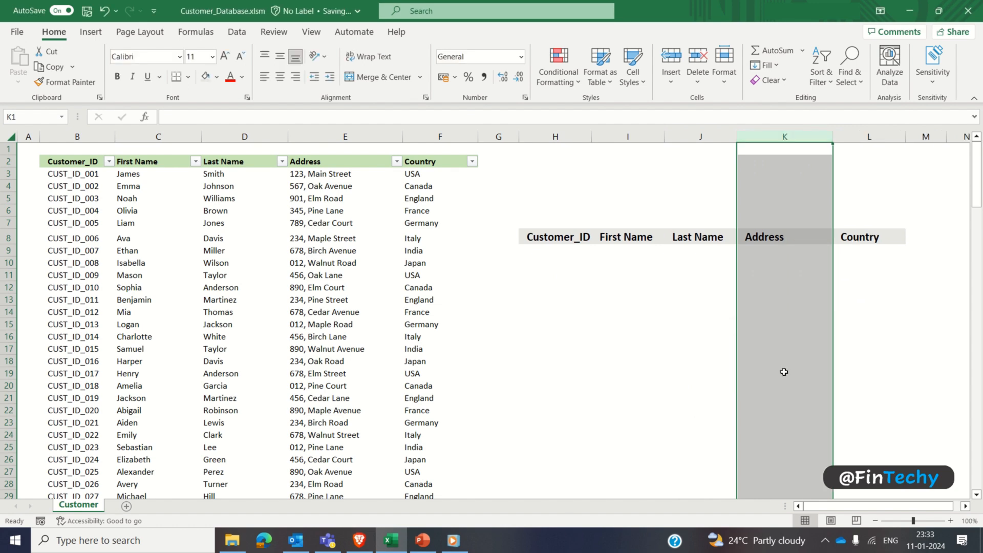
click(674, 286)
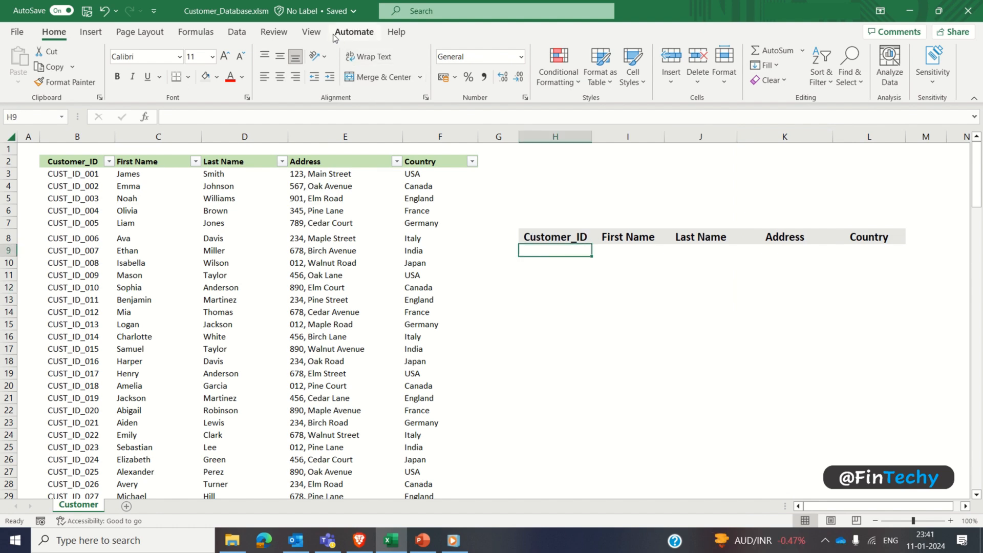
Step: Customize the ribbon so that it includes the Developer commands
right_click(333, 36)
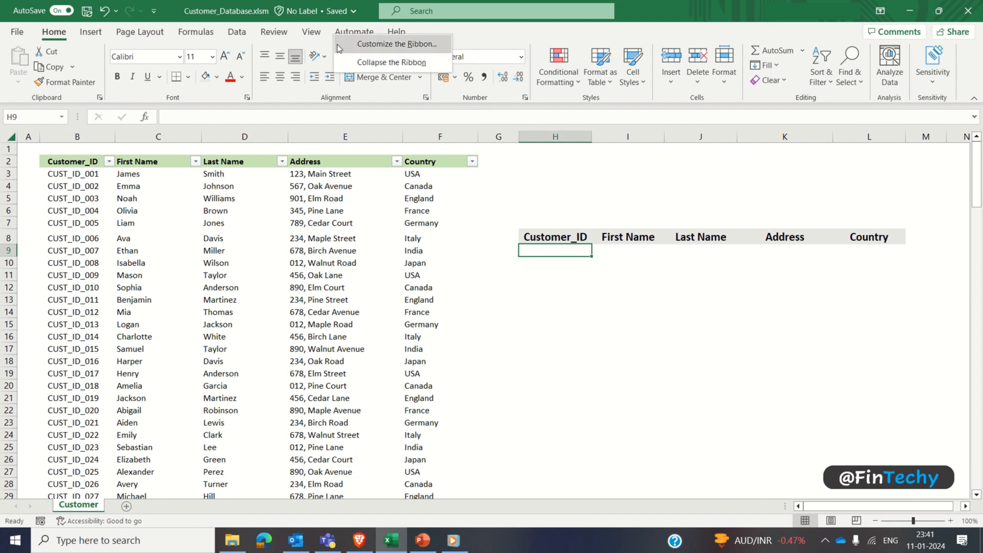
click(337, 44)
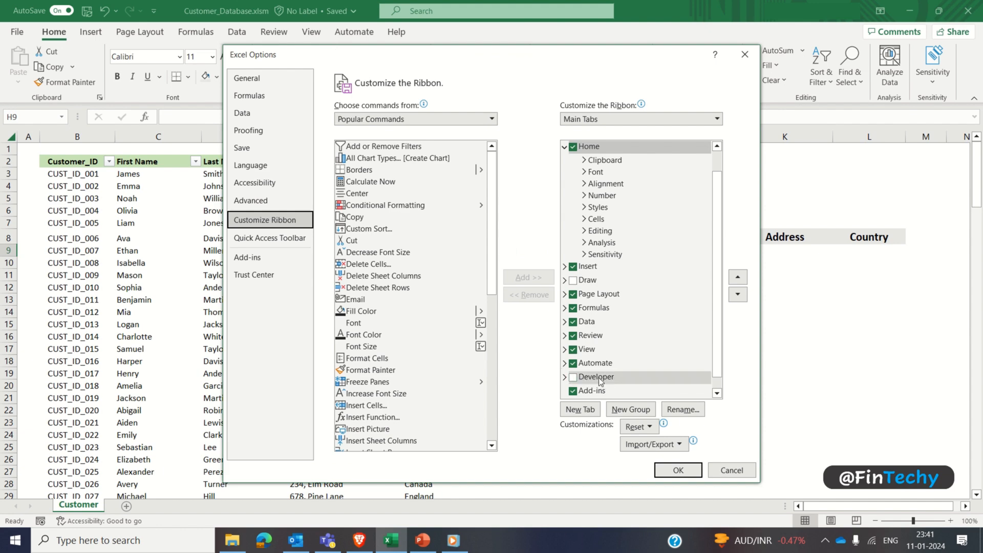
click(573, 379)
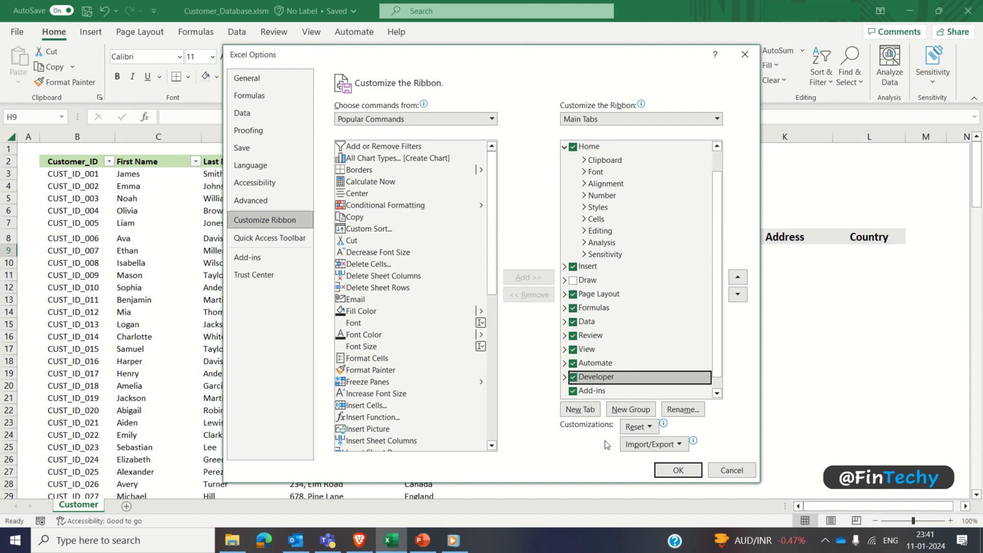
click(678, 470)
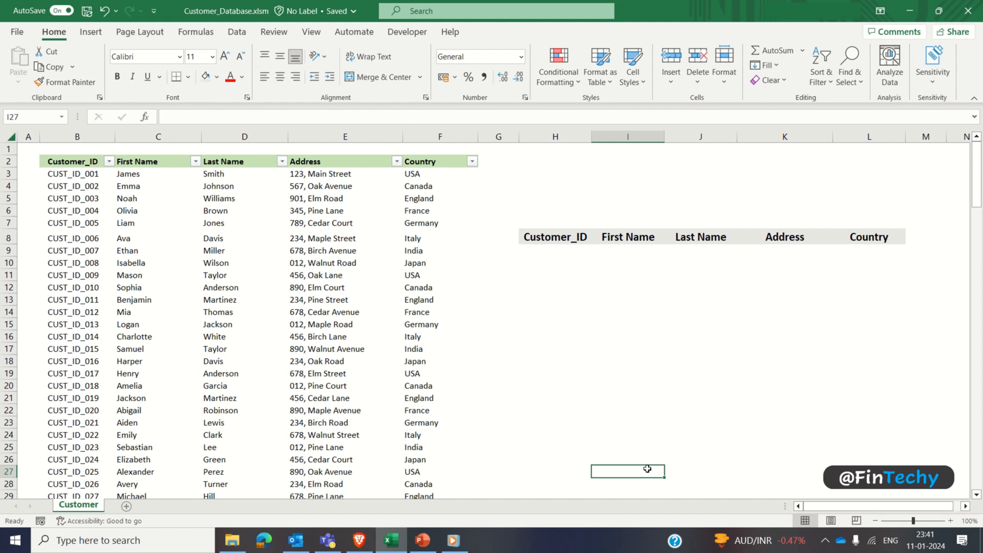
Step: Draw an ActiveX text box about 142 points wide and 21 points high above the copied Address header, around row 4
click(402, 40)
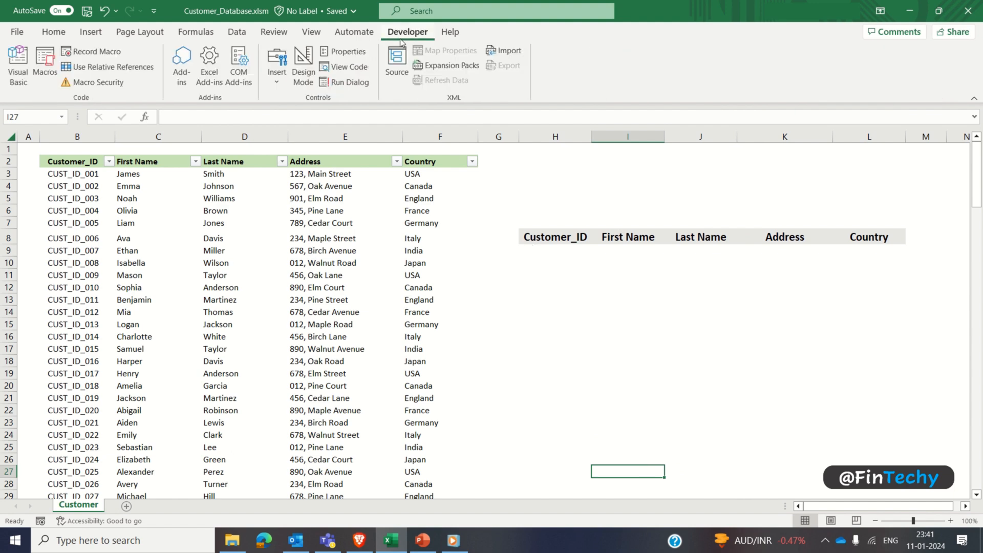
click(277, 81)
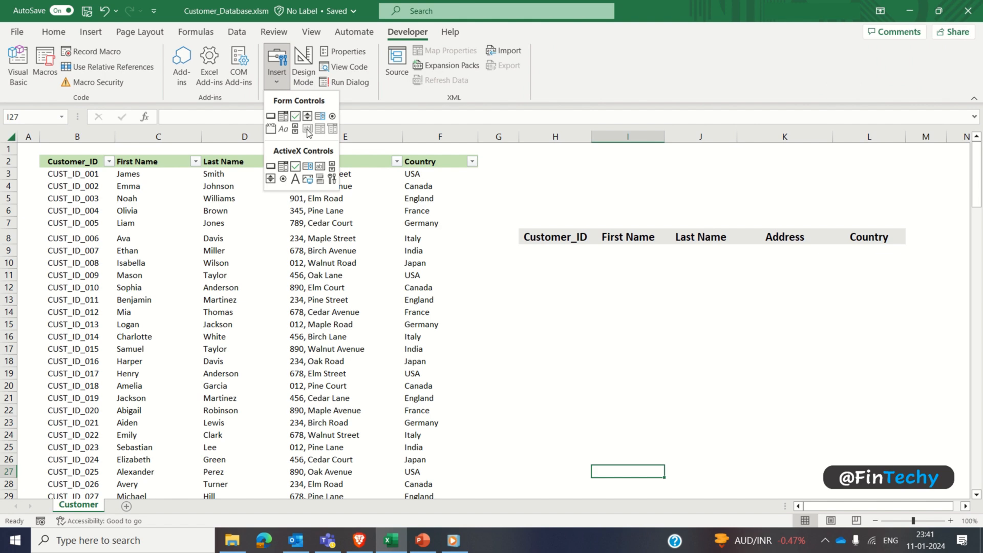
click(320, 167)
drag(727, 183, 849, 195)
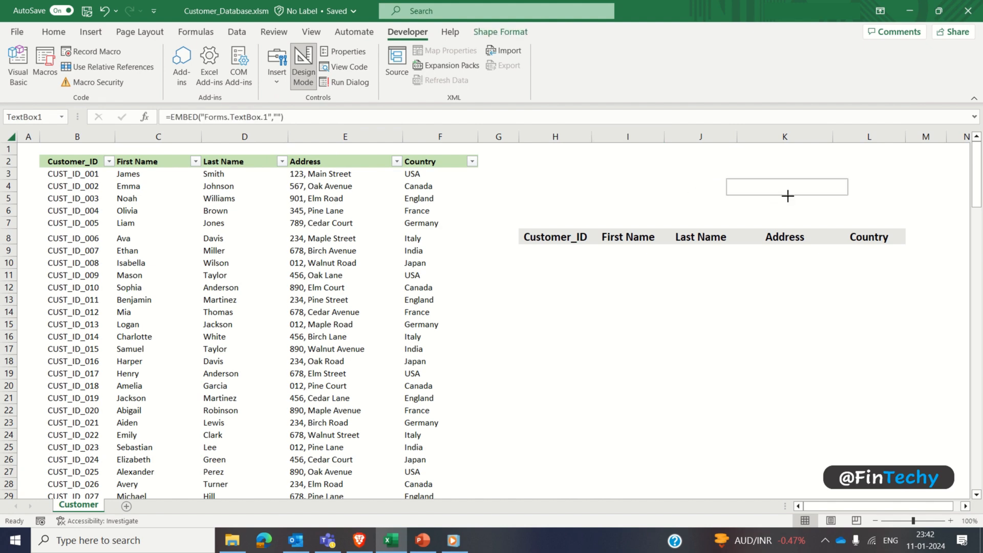
click(671, 190)
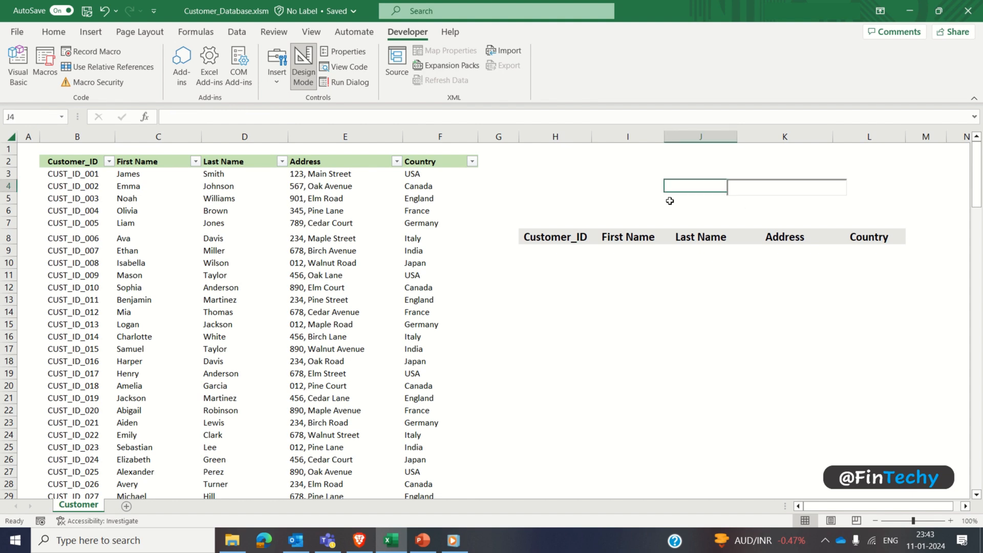
Step: Set the text box's linked cell to K4 and turn off Design Mode
right_click(747, 190)
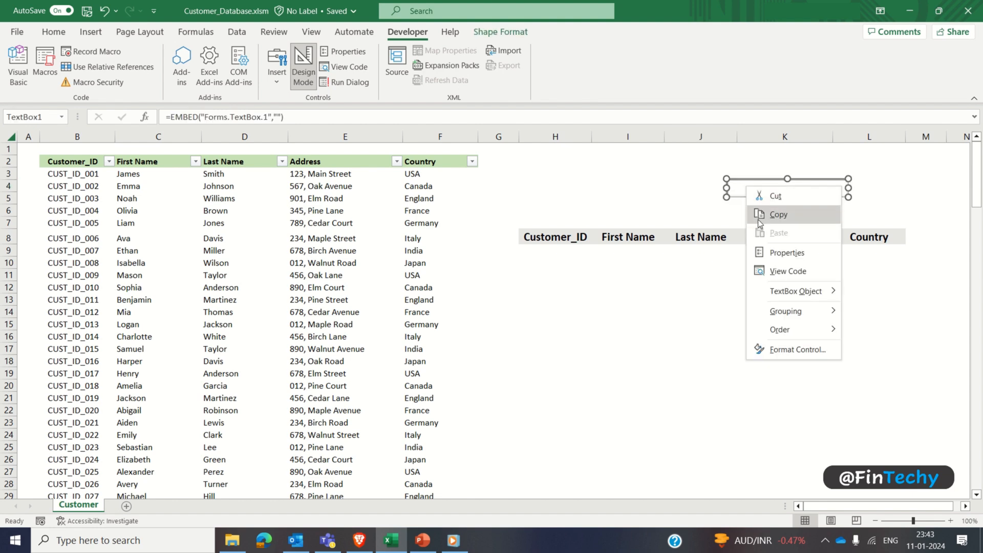
click(763, 252)
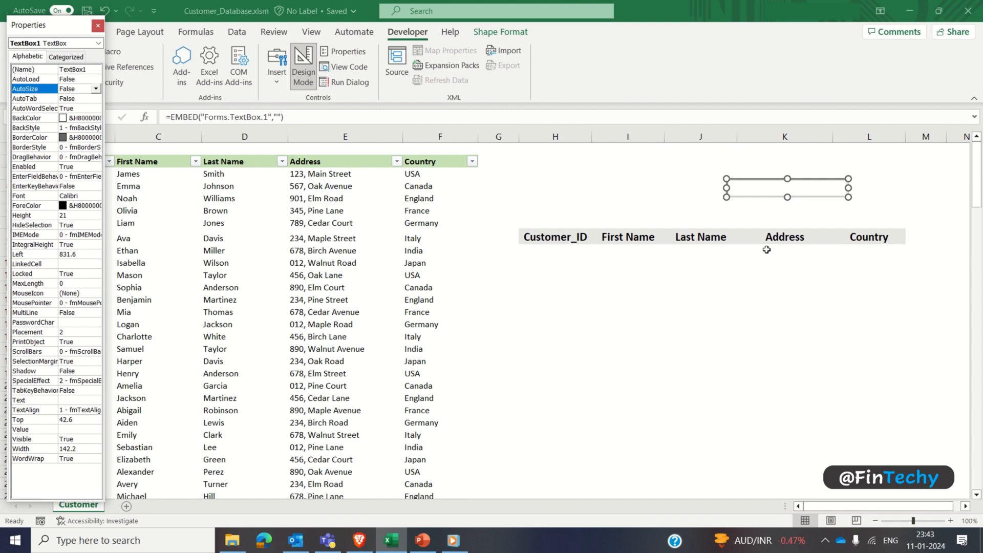
click(78, 265)
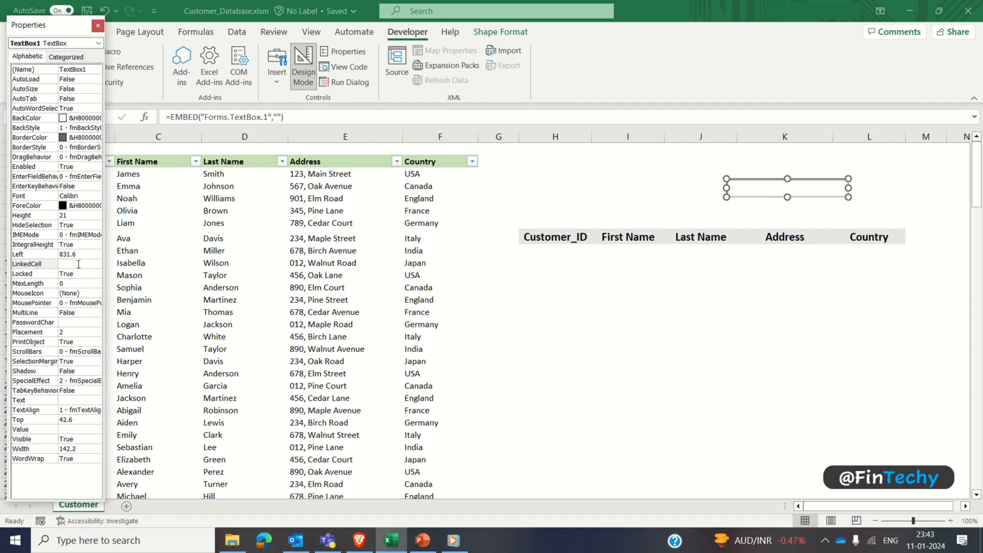
text(K4)
key(Return)
click(97, 27)
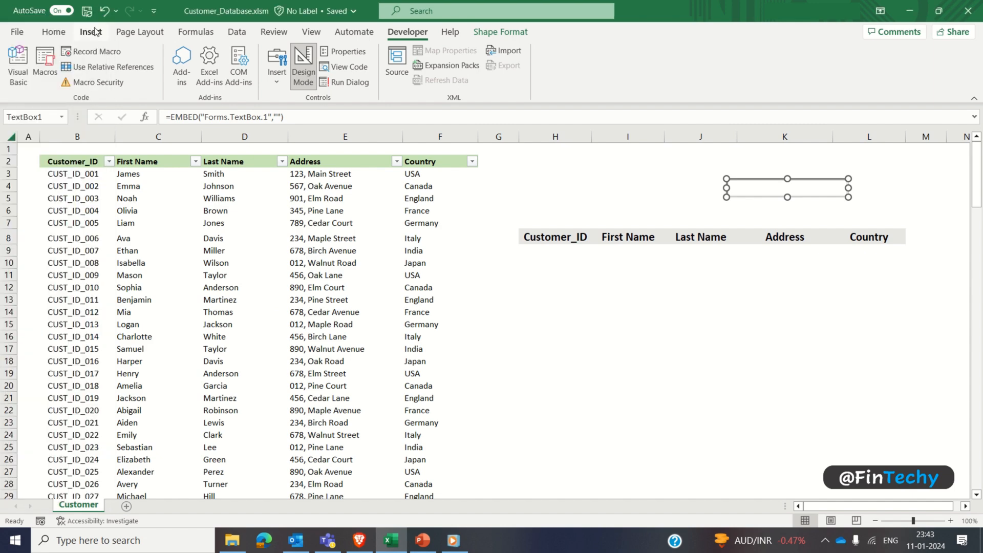
click(677, 189)
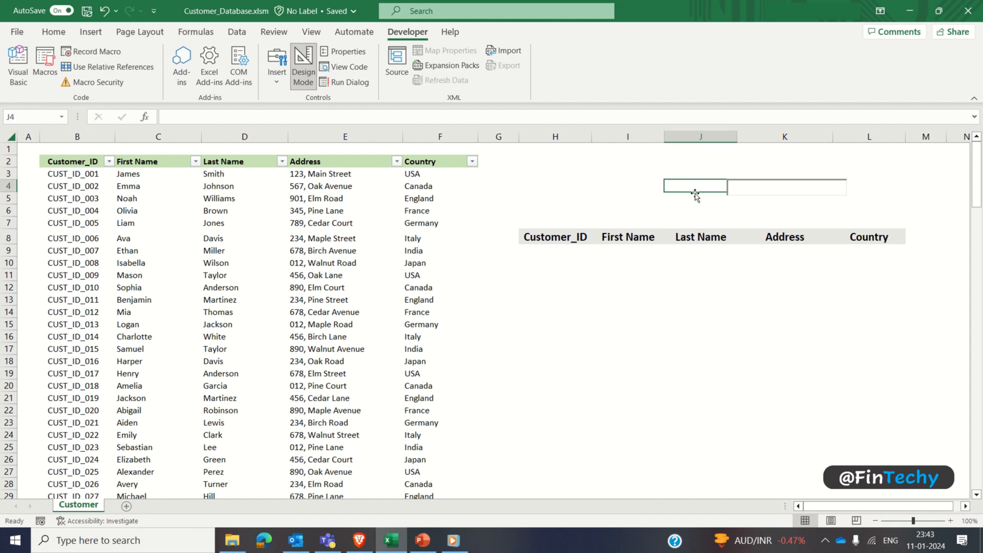
click(736, 190)
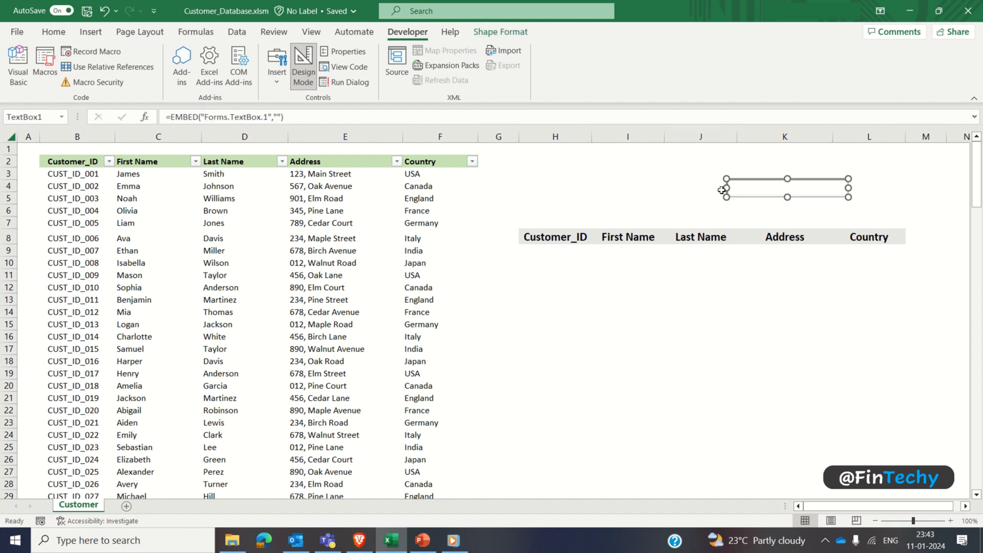
click(307, 68)
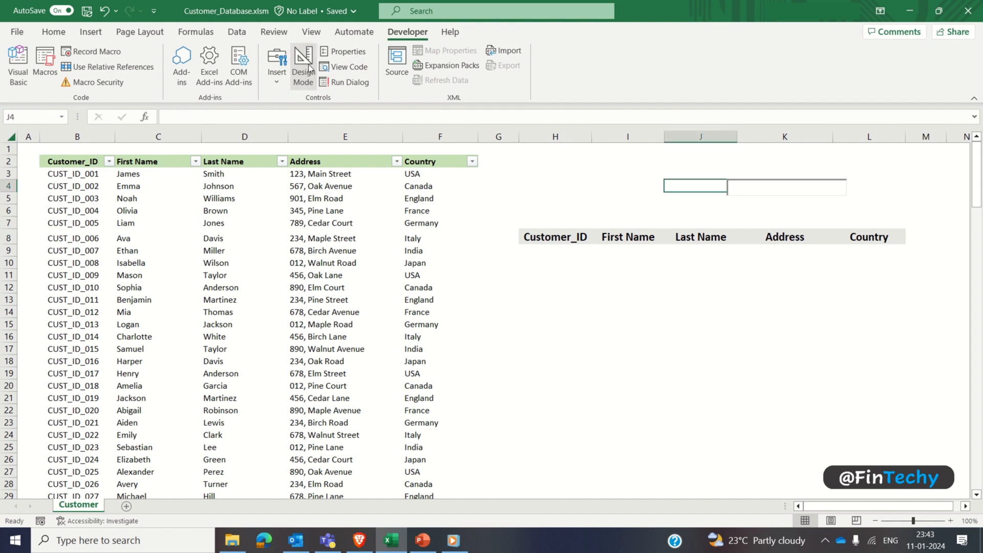
Step: Draw a rounded rectangle about 6.96 cm wide and 1.12 cm high around the ActiveX text box and send it behind the box
click(96, 36)
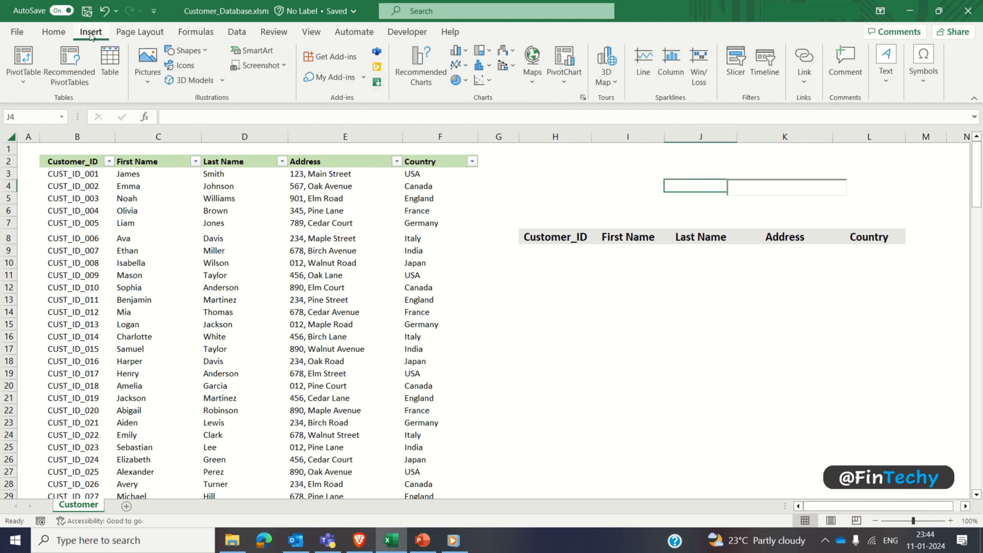
click(187, 51)
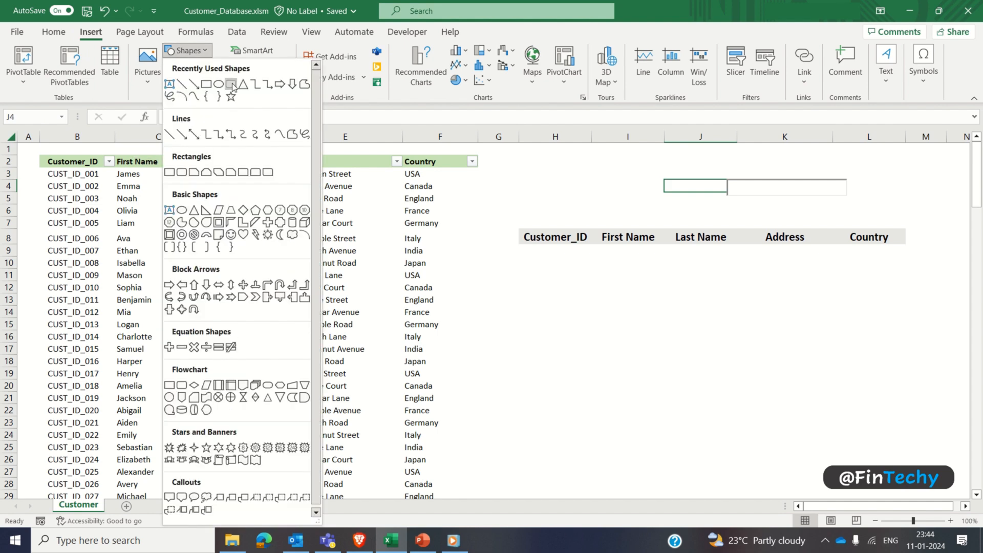
click(231, 84)
drag(688, 173, 856, 202)
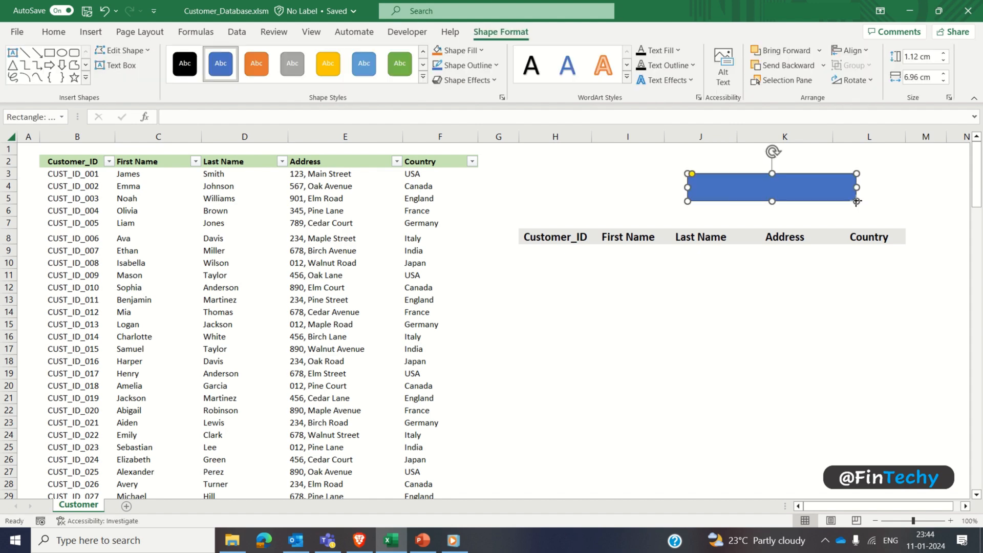
click(779, 64)
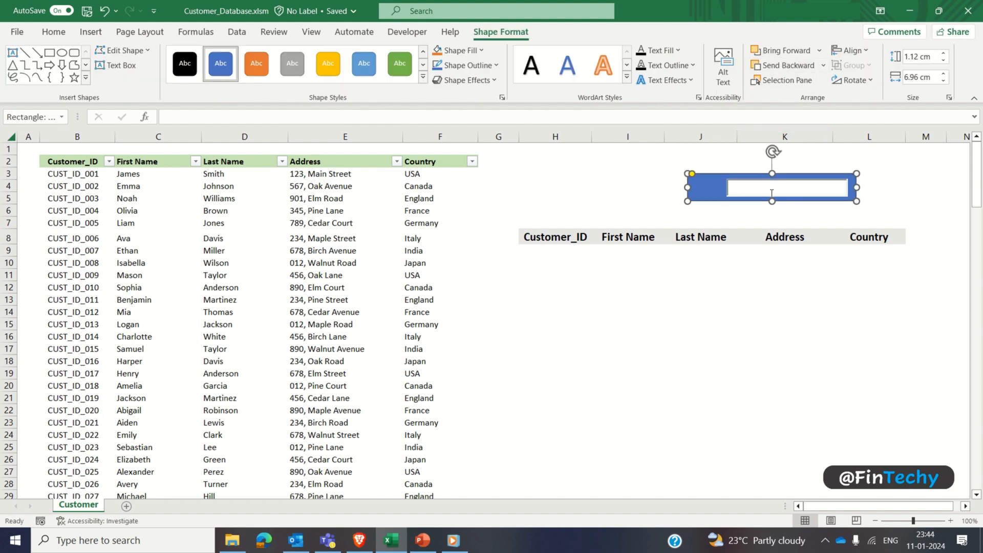
Step: Nudge the rectangle slightly to the left and apply the light grey gradient theme style to it
drag(719, 174, 718, 174)
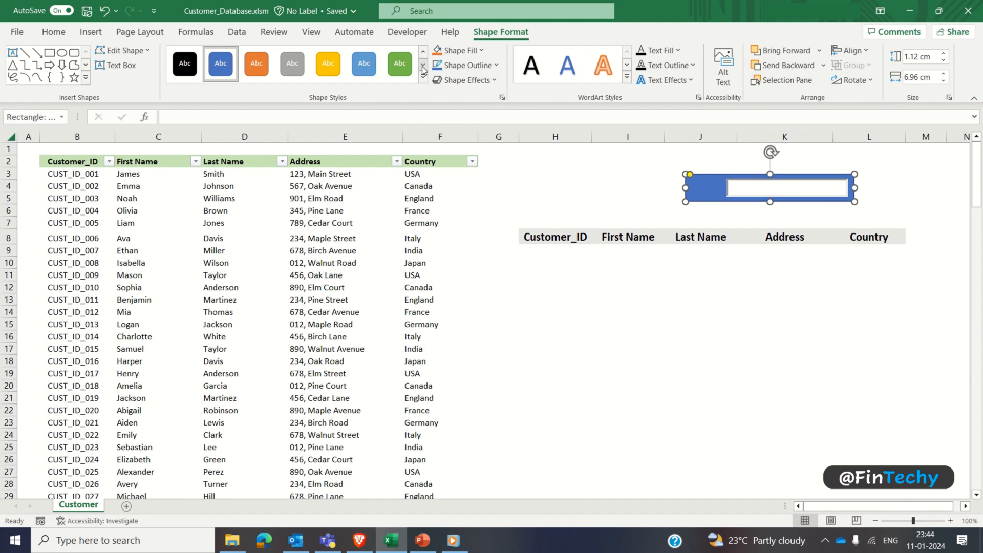
click(423, 77)
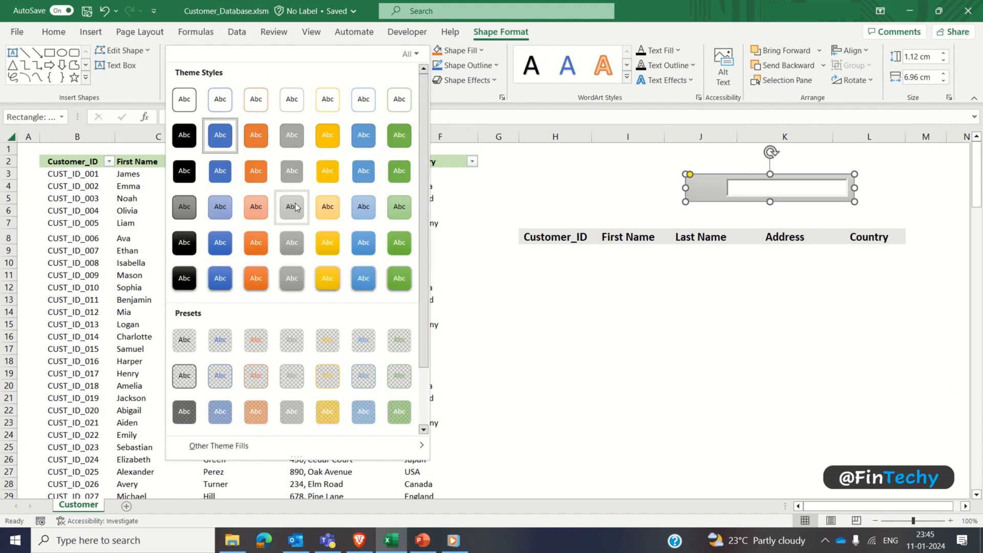
click(295, 203)
Step: Insert the solid magnifying glass icon found with "search", shrink it to 1.1 cm and place it on the rectangle left of the text box
click(87, 33)
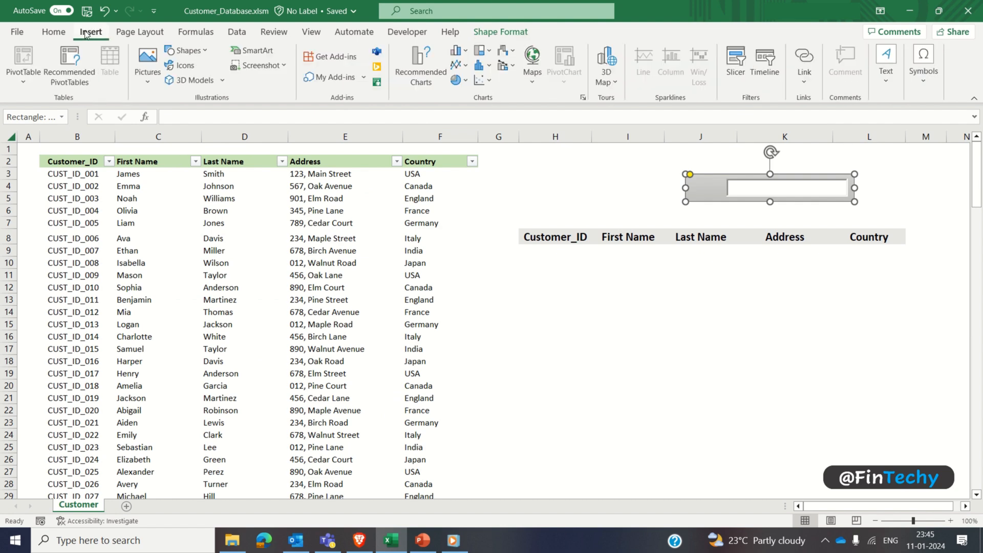
click(183, 66)
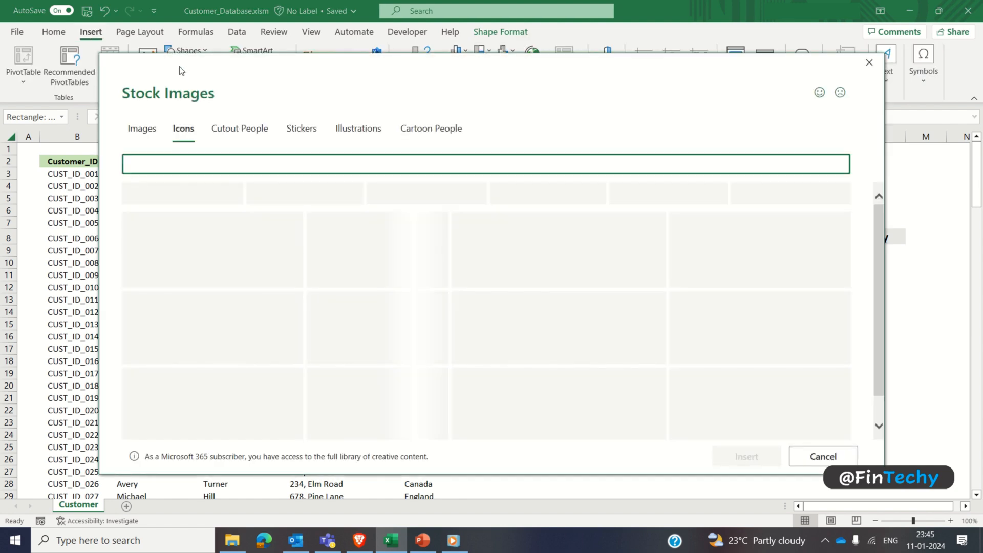
text(search)
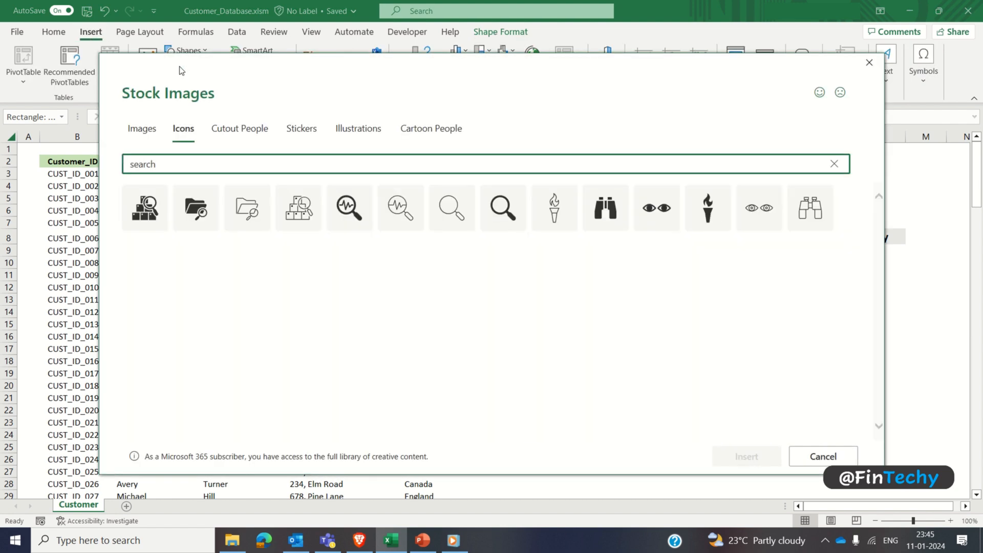
click(511, 194)
click(743, 456)
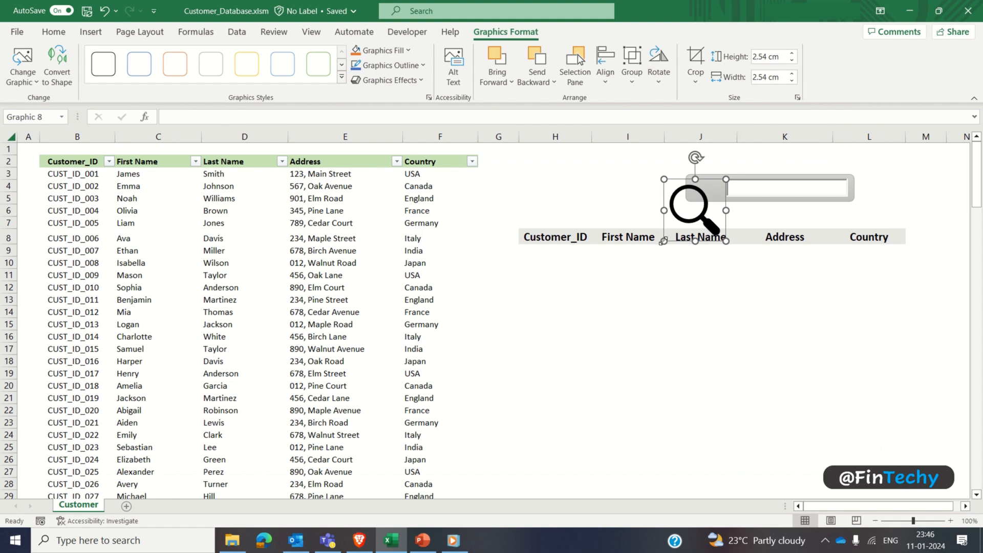
drag(664, 240, 708, 188)
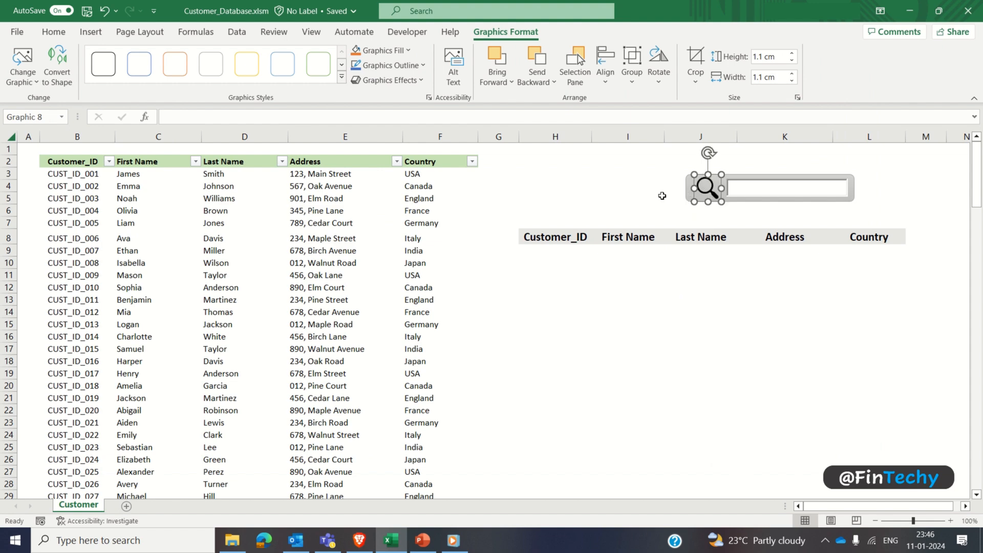
click(660, 194)
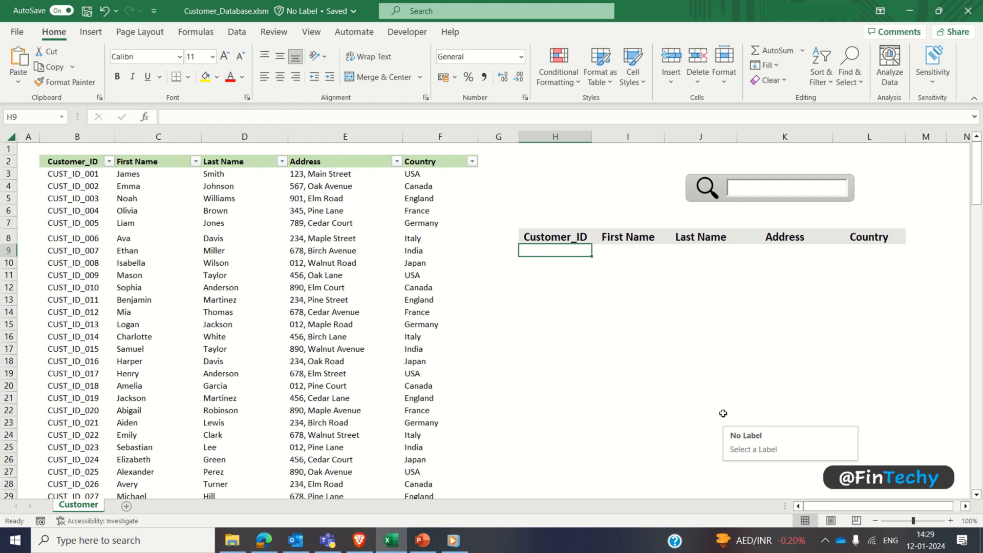
Step: Enter the test text "Check" in the search text box
click(756, 191)
text(Check)
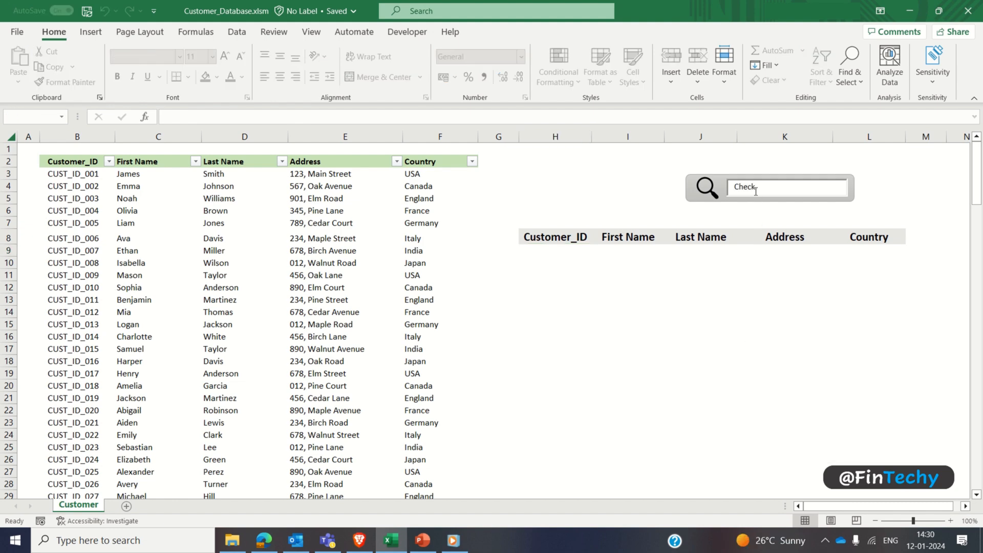
Step: Start a FILTER formula in H9 with the absolute customer data range $B$3:$F$152 as its array
click(541, 251)
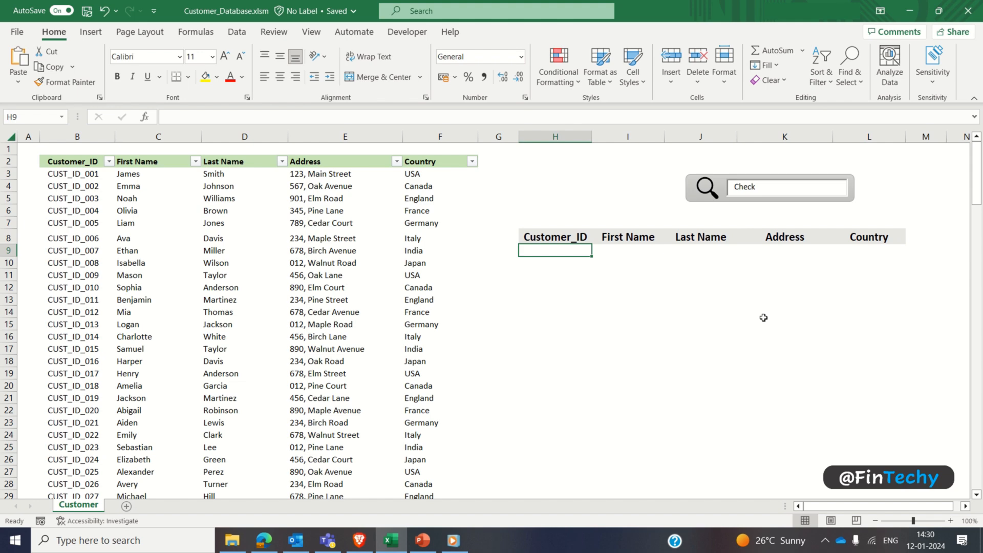
text(=filt)
key(Tab)
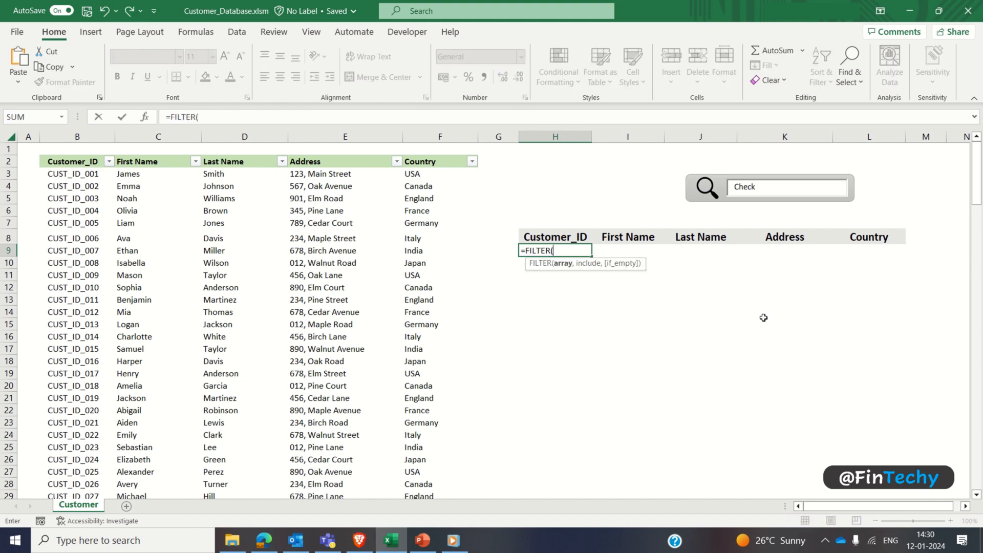
click(78, 173)
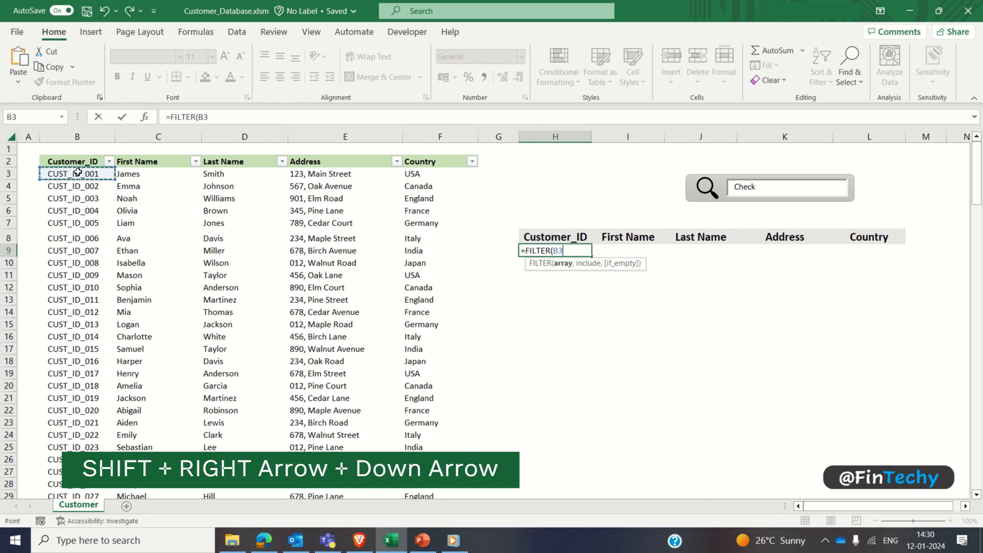
key(ctrl+shift+Right)
key(ctrl+shift+Down)
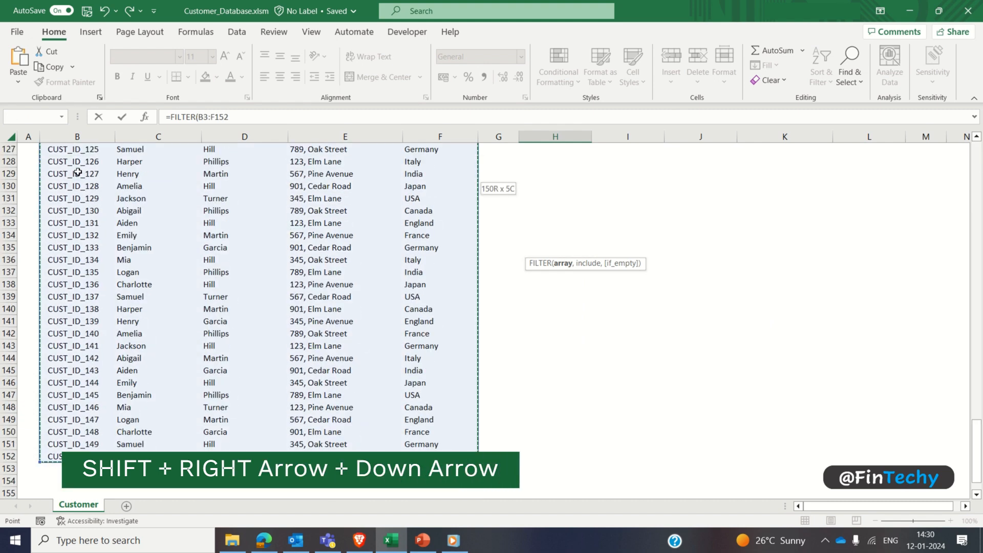
key(F4)
Step: Add ISNUMBER(SEARCH(K4,B3:B152)) as the include condition of the FILTER formula
text(,isnu)
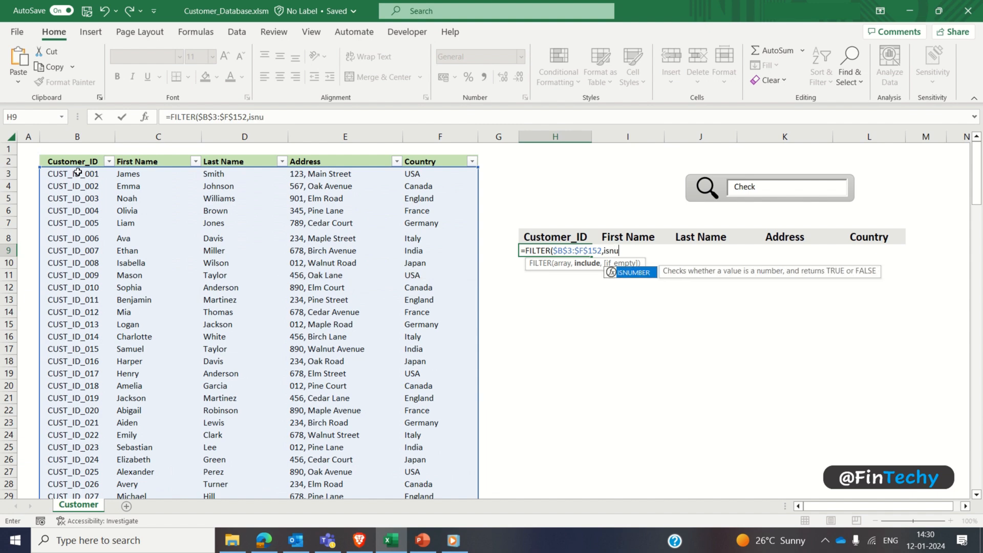
key(Tab)
text(se)
key(Tab)
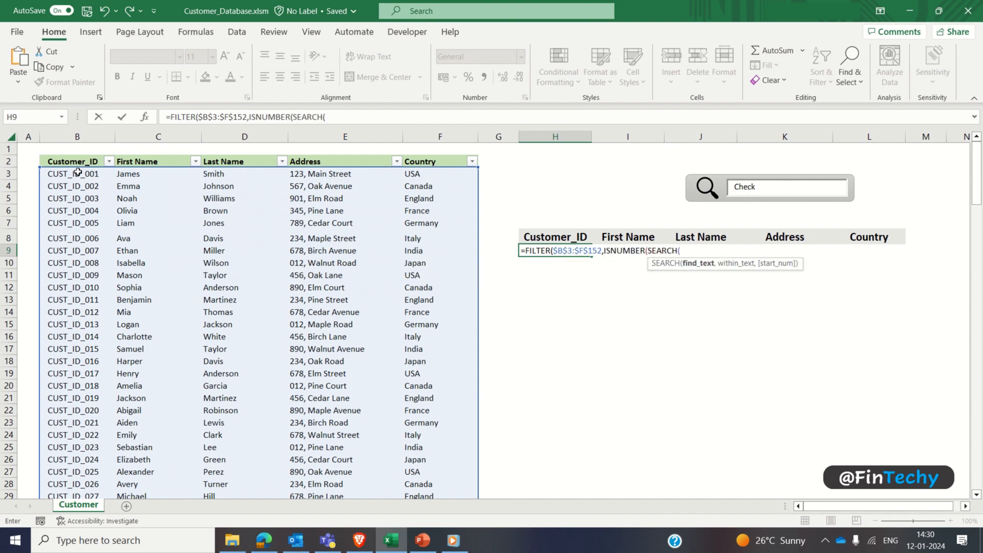
text(K4,)
click(78, 173)
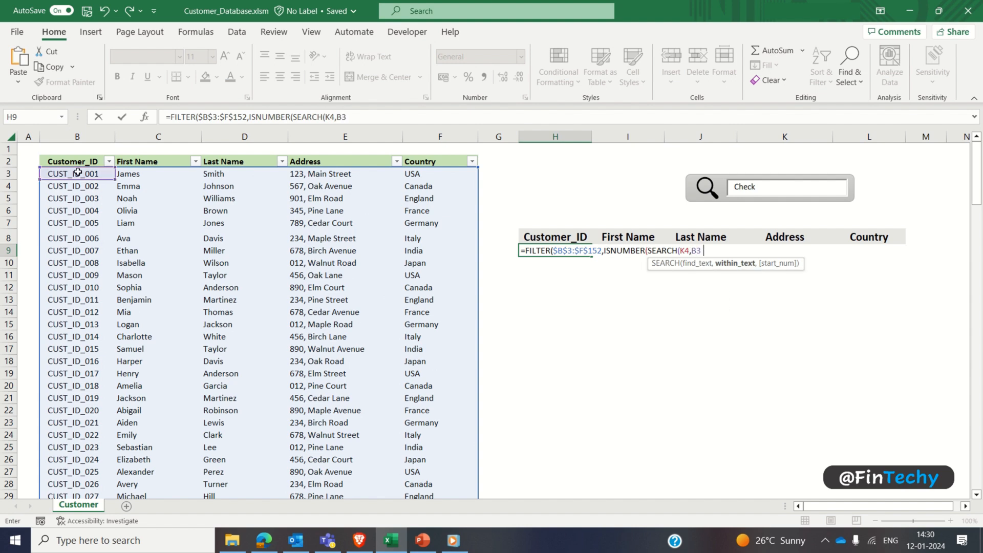
key(ctrl+shift+Down)
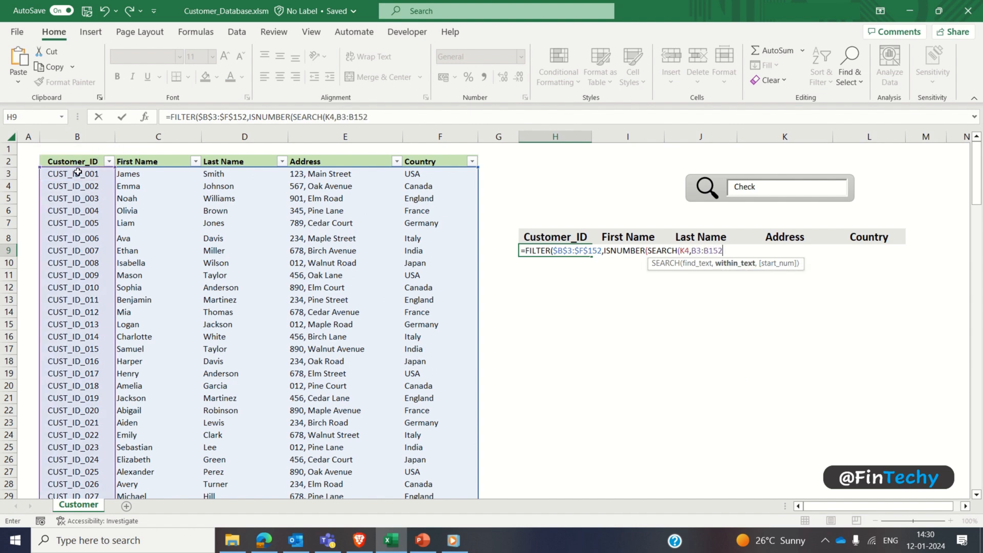
text(),)
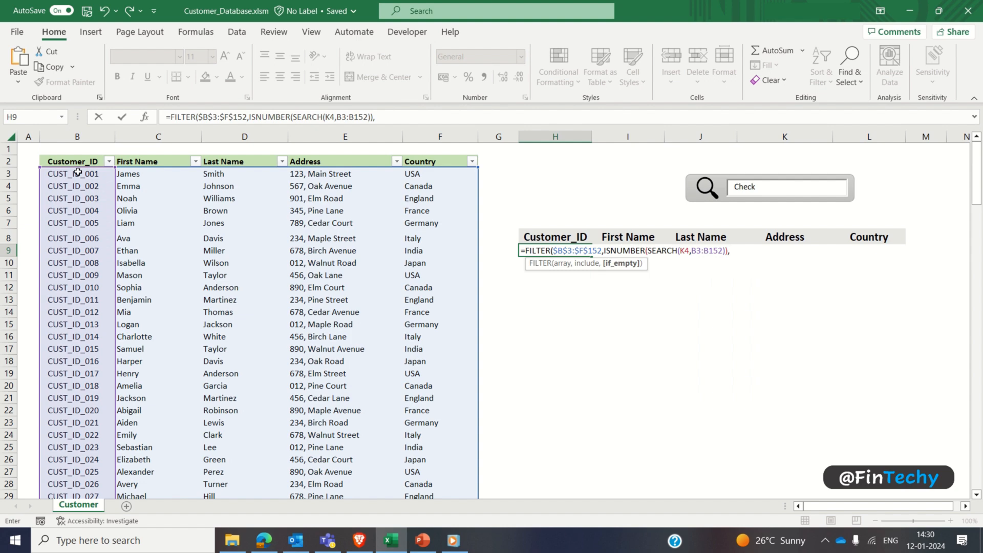
text("No Match"))
Step: Finish the FILTER formula in H9 with "No Match" as its if_empty value
key(Return)
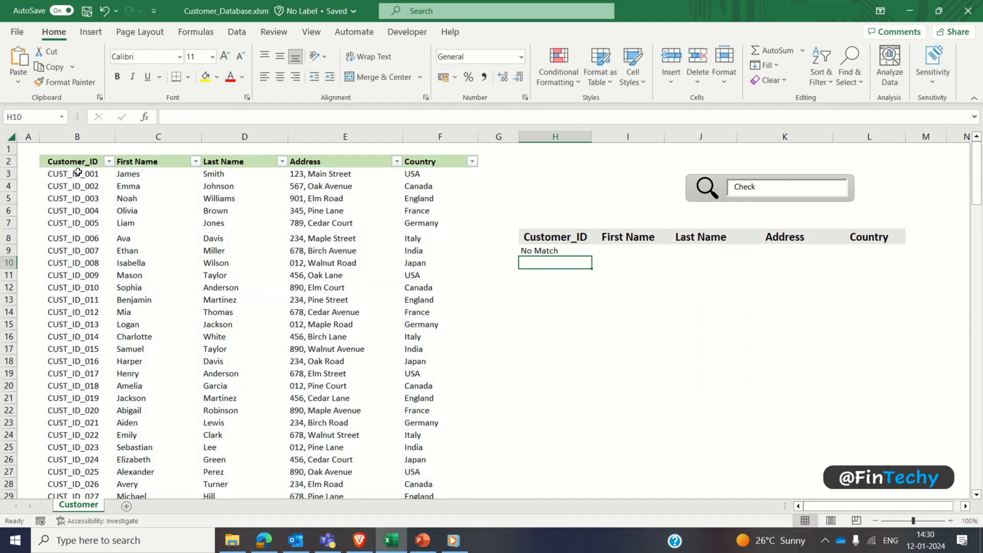
key(Up)
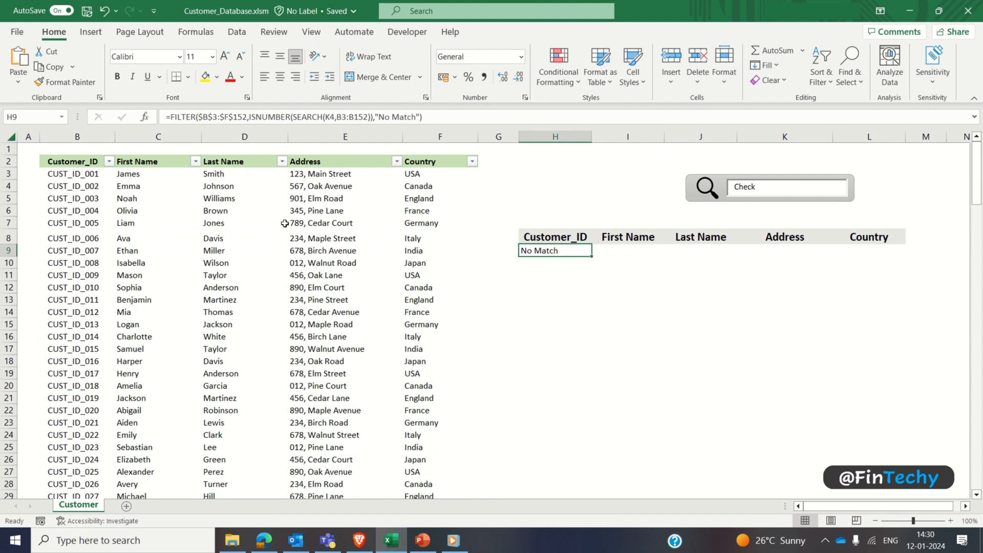
Step: Test the search box by replacing its text with the ending of a single customer's ID
click(762, 186)
key(ctrl+a)
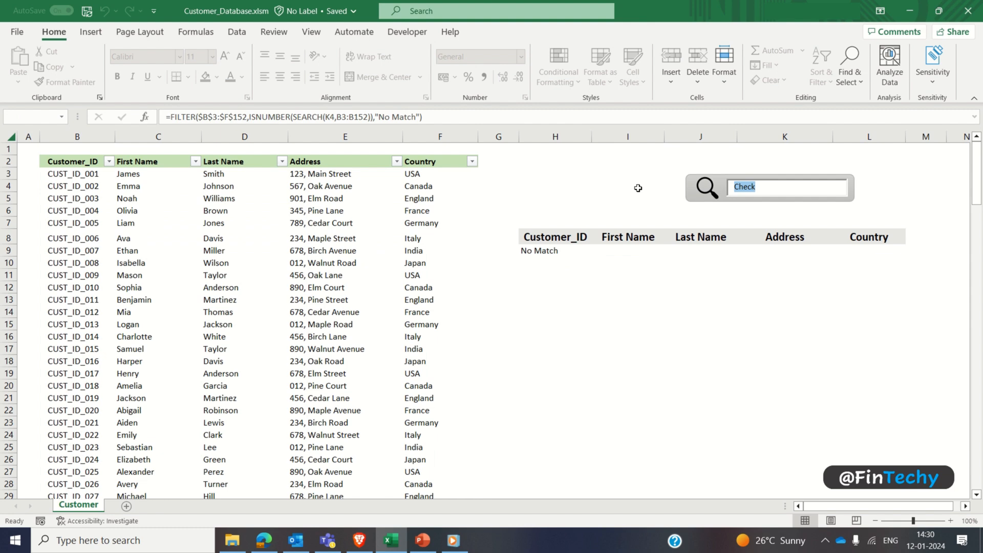
key(Right)
key(BackSpace)
key(BackSpace)
key(BackSpace)
key(BackSpace)
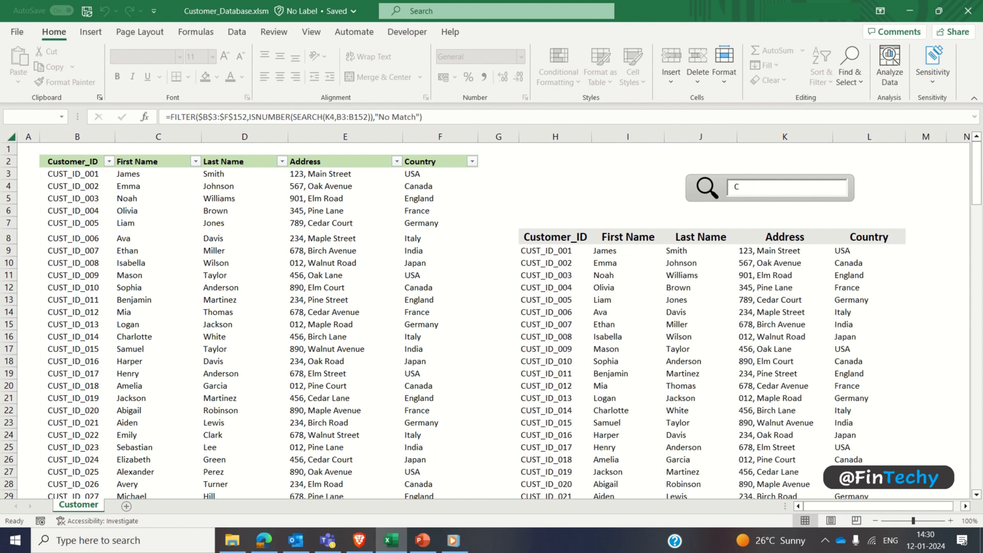
key(BackSpace)
text(_ID_005)
Step: Change the last two digits in the search box to look up a different customer ID
key(BackSpace)
key(BackSpace)
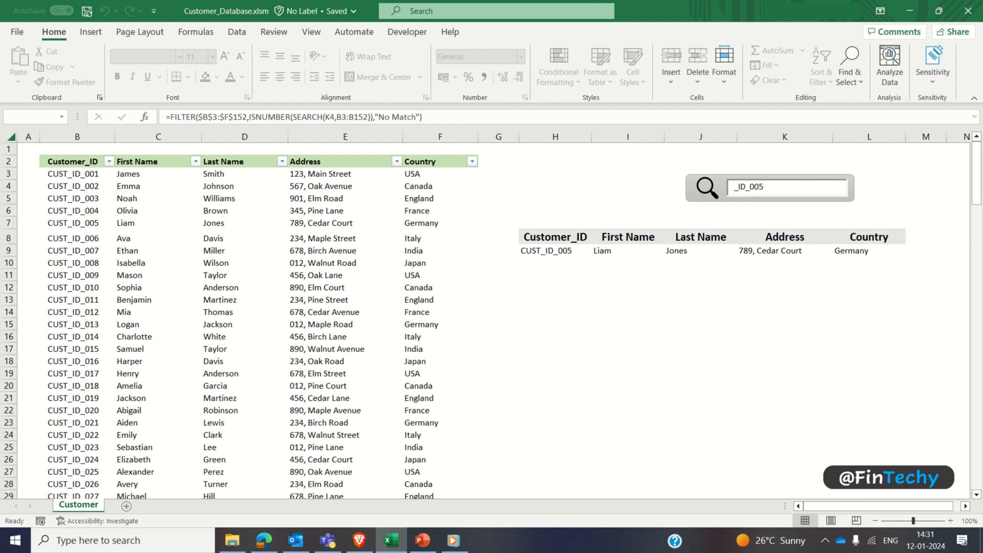
text(10)
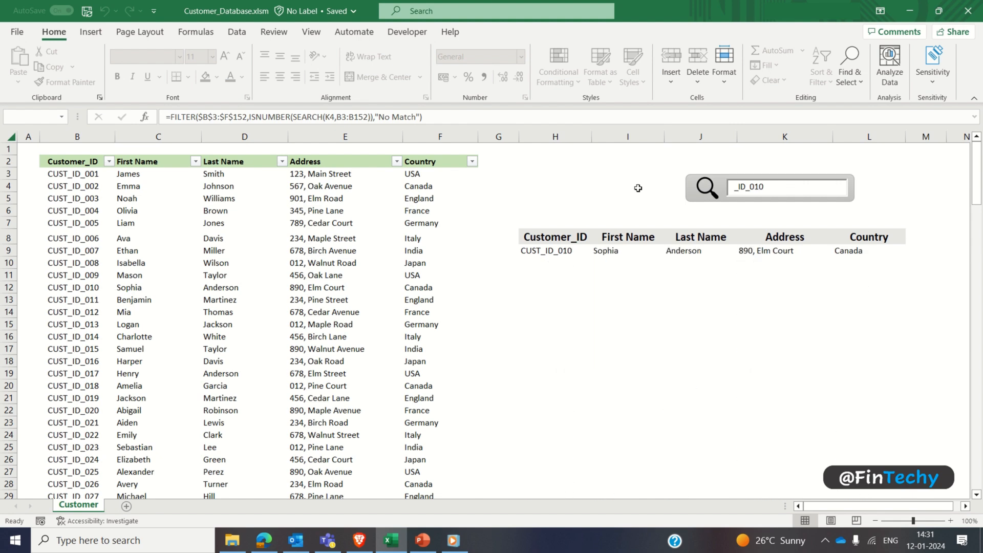
Step: Shorten the search text to a partial ID with only two digits so that it covers a range of customers
key(BackSpace)
key(BackSpace)
text(9)
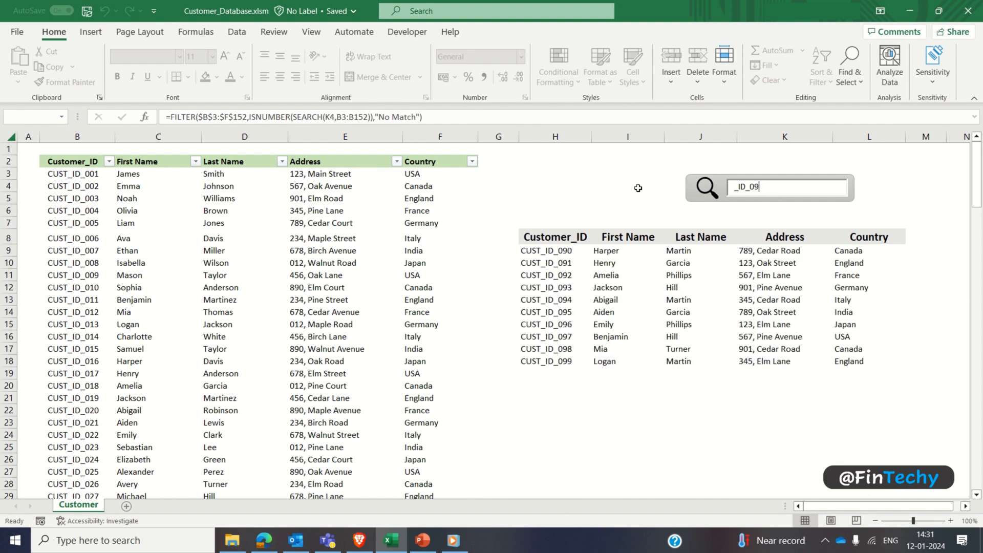
click(638, 188)
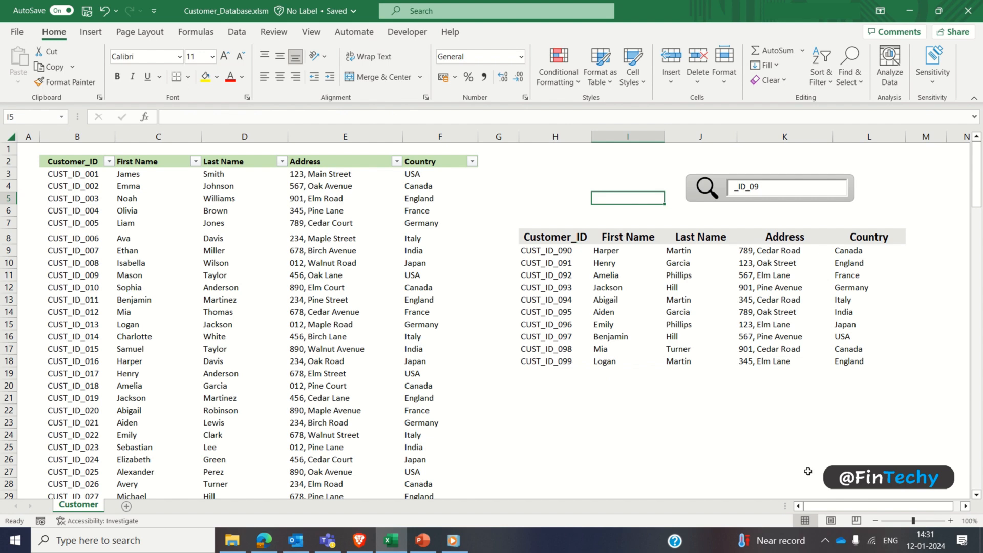
Step: Enter =SEARCH("Jam",C3:C152) in M9 to demonstrate the SEARCH function on the First Name column
click(876, 521)
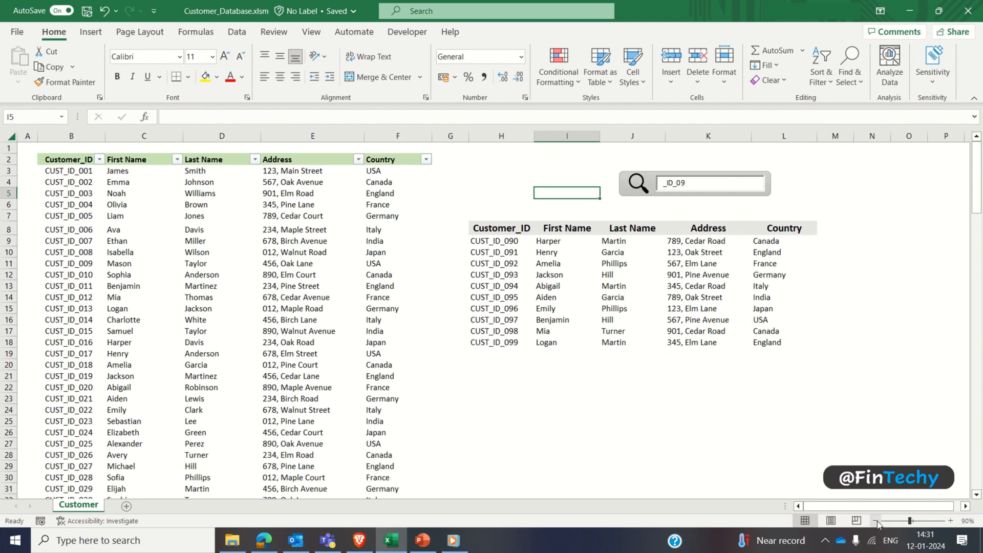
click(841, 239)
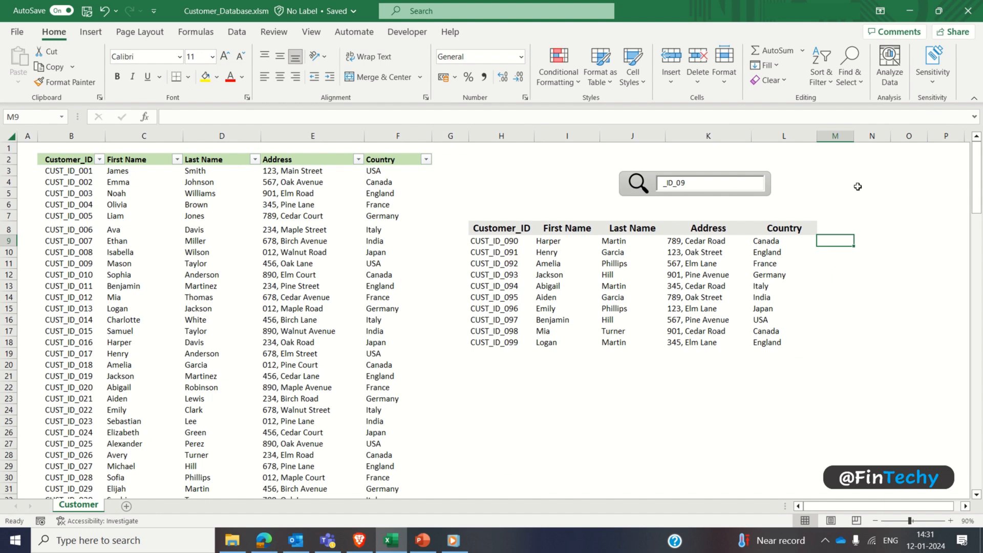
text(=SEARCH(")
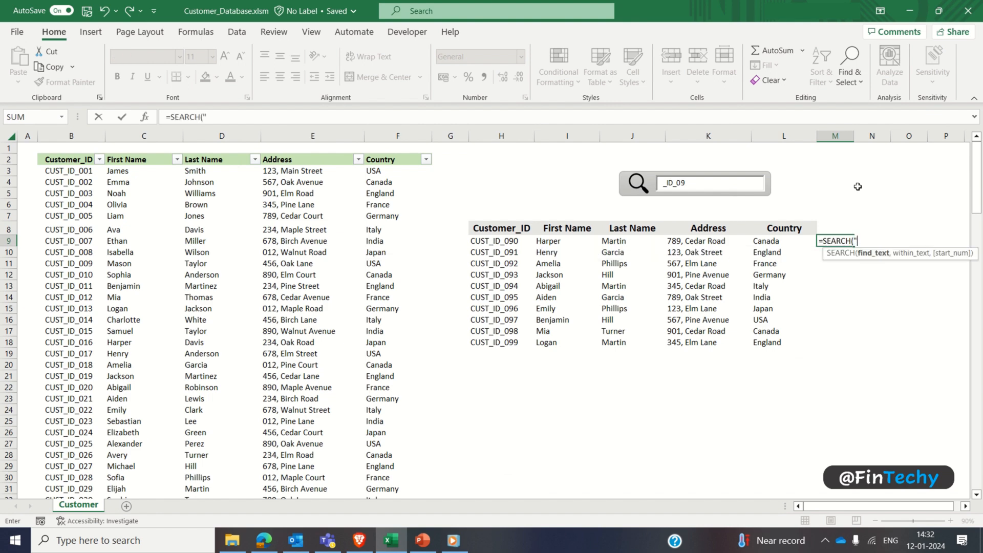
text(Jam",C)
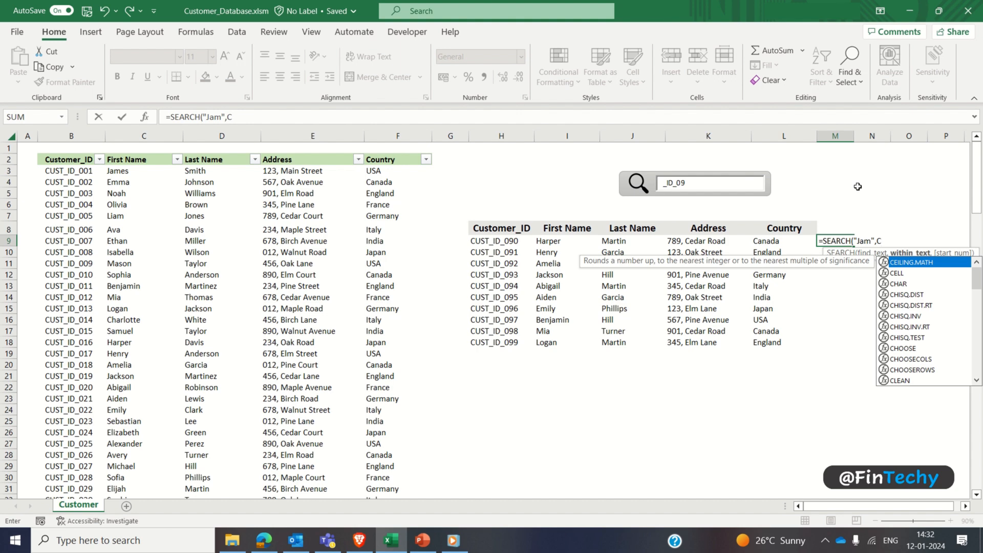
text(3:C1)
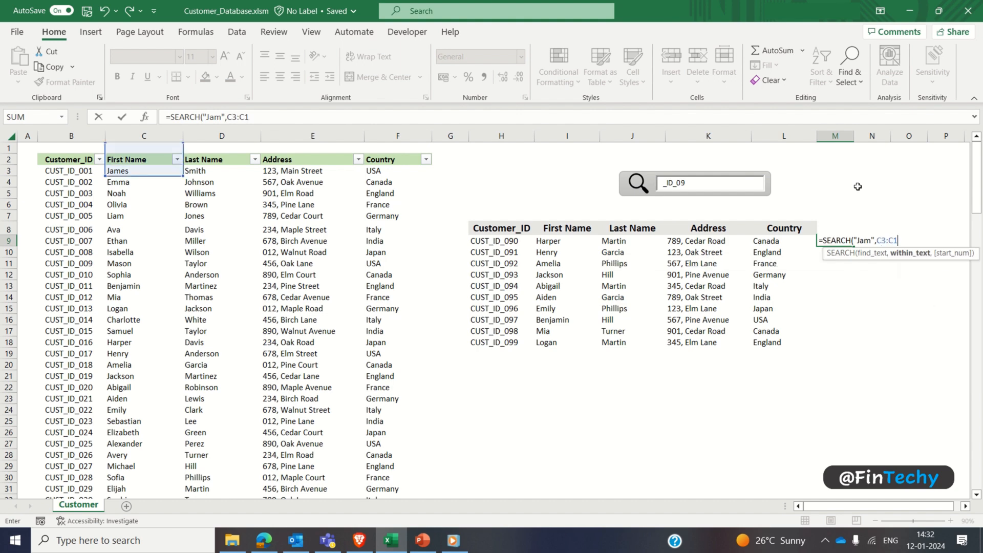
text(52))
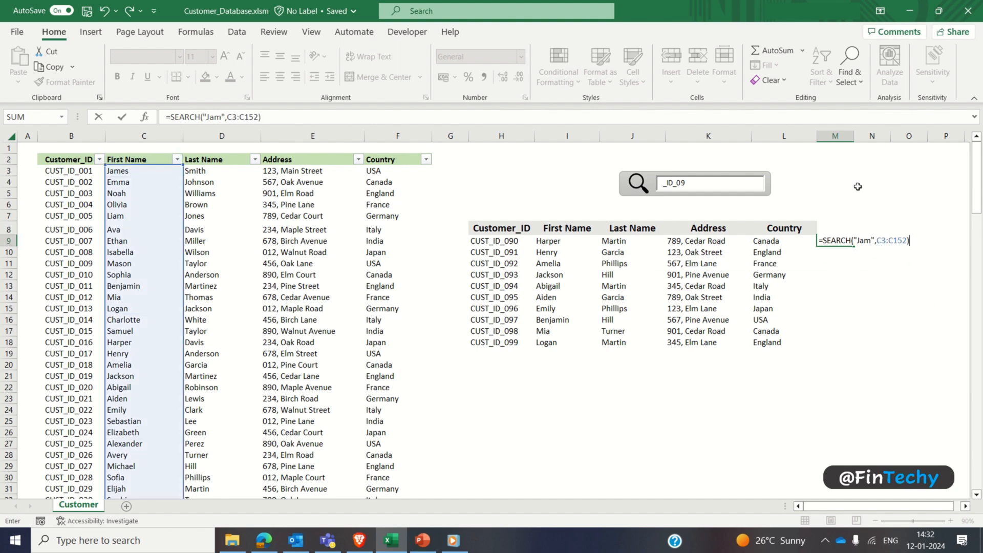
key(Return)
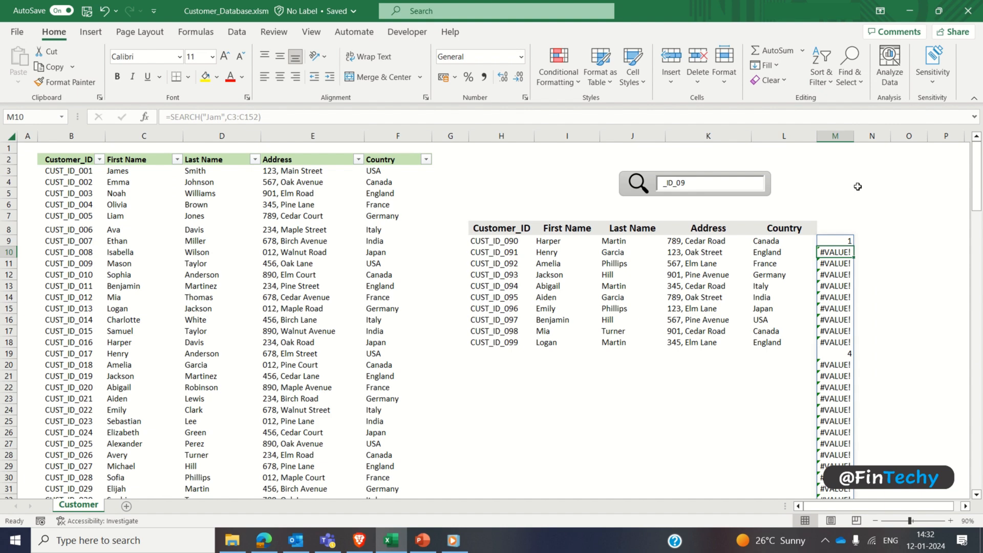
Step: Highlight the numeric SEARCH results M9 and M19 and the first-name cells C3 and C13 in yellow
key(Up)
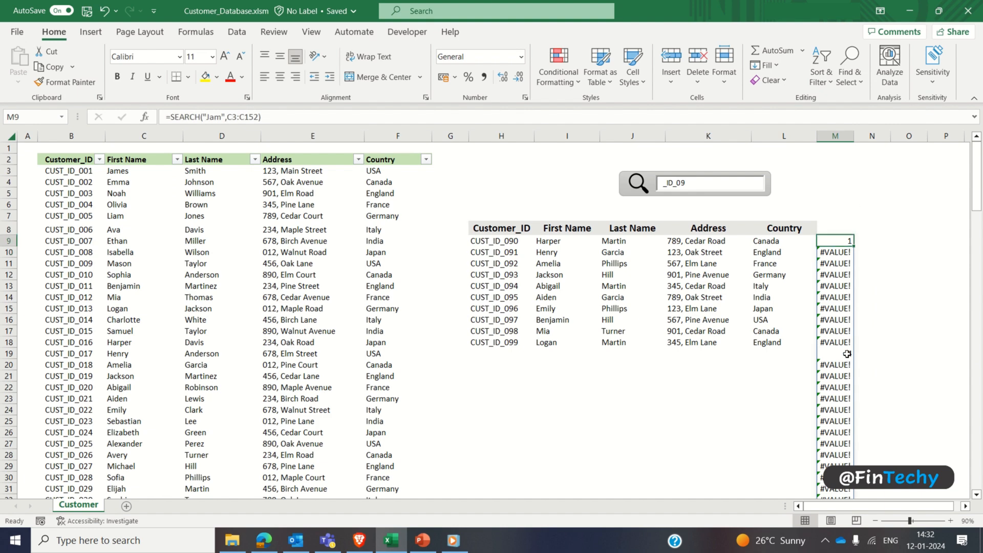
ctrl+click(854, 354)
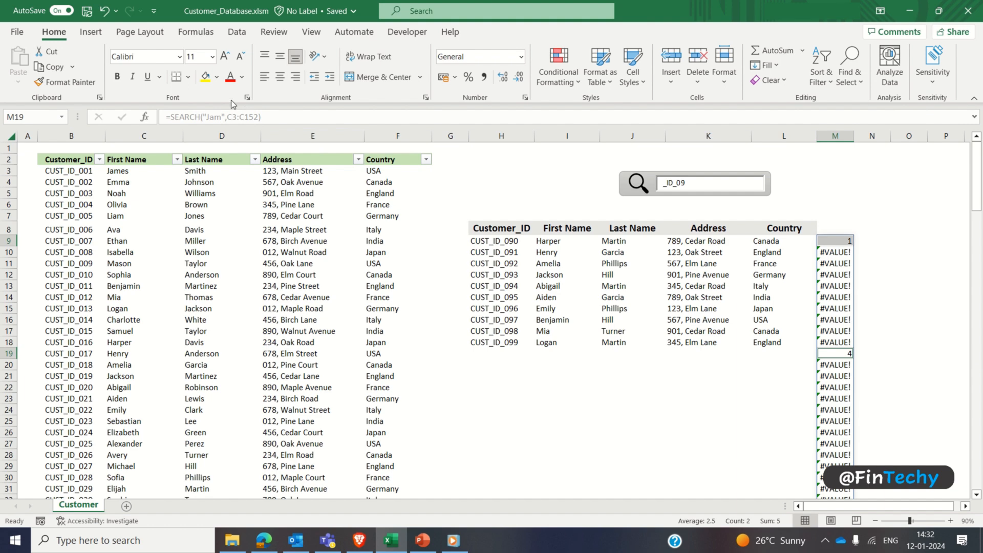
click(206, 77)
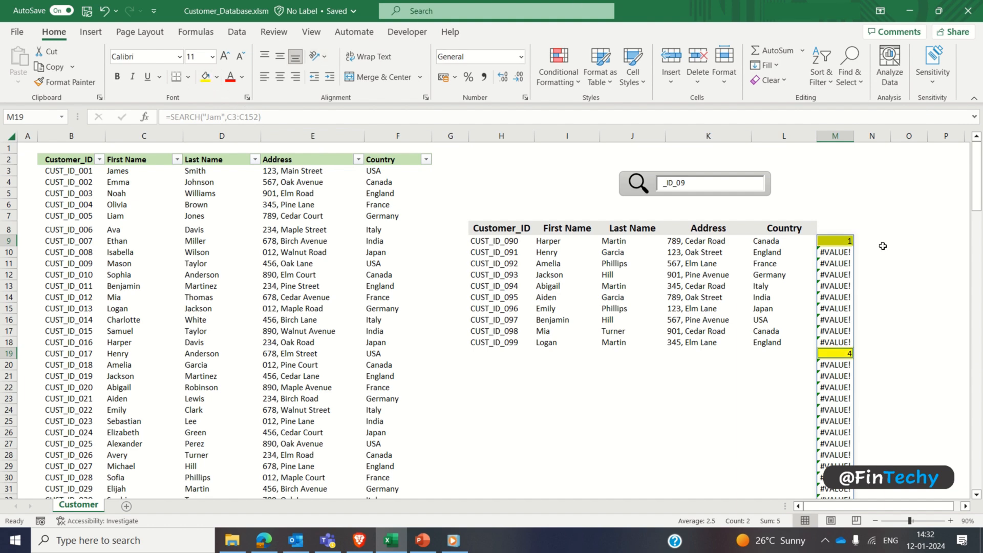
click(133, 171)
ctrl+click(140, 285)
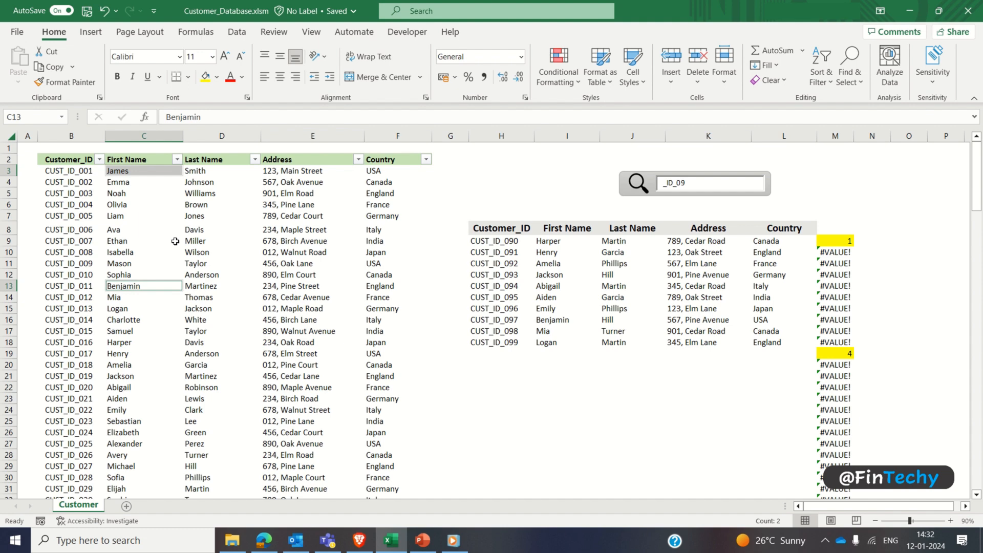
click(205, 77)
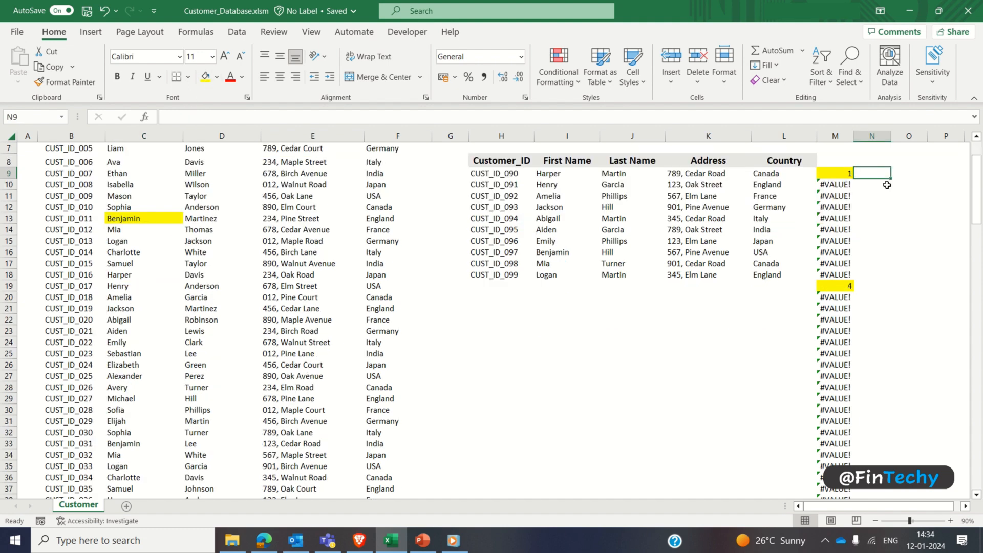
Step: Enter =ISNUMBER(M9) in N9, beside the first SEARCH result
text(=isnu)
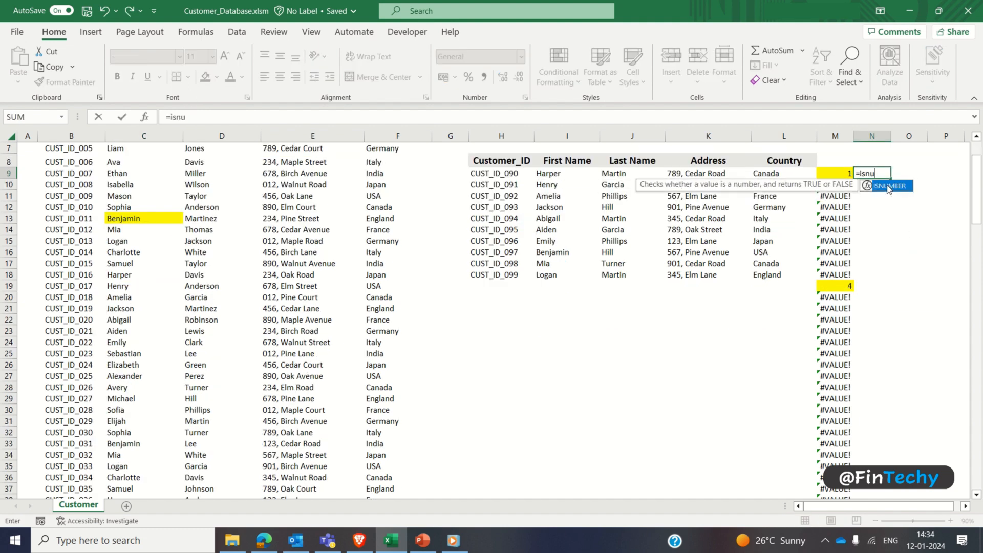
key(Tab)
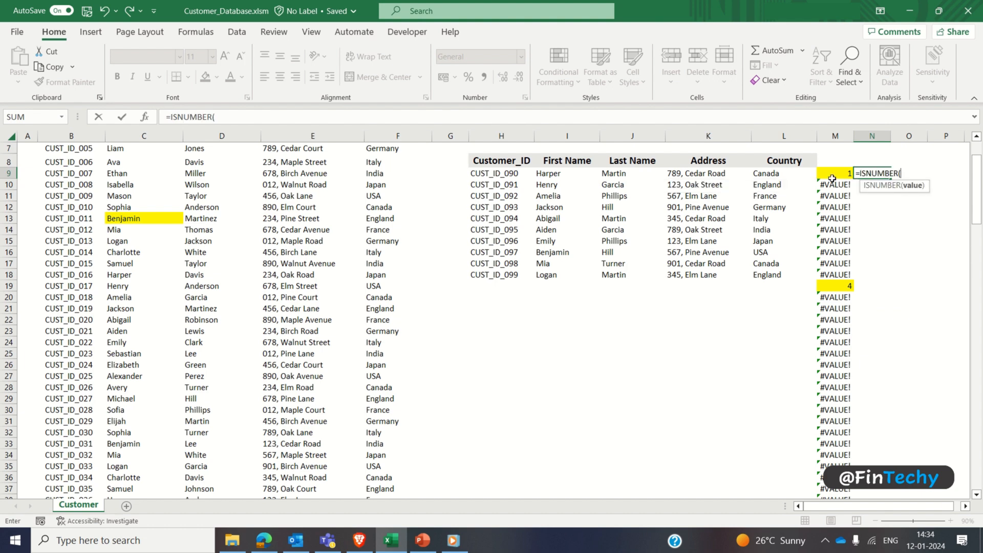
key(Left)
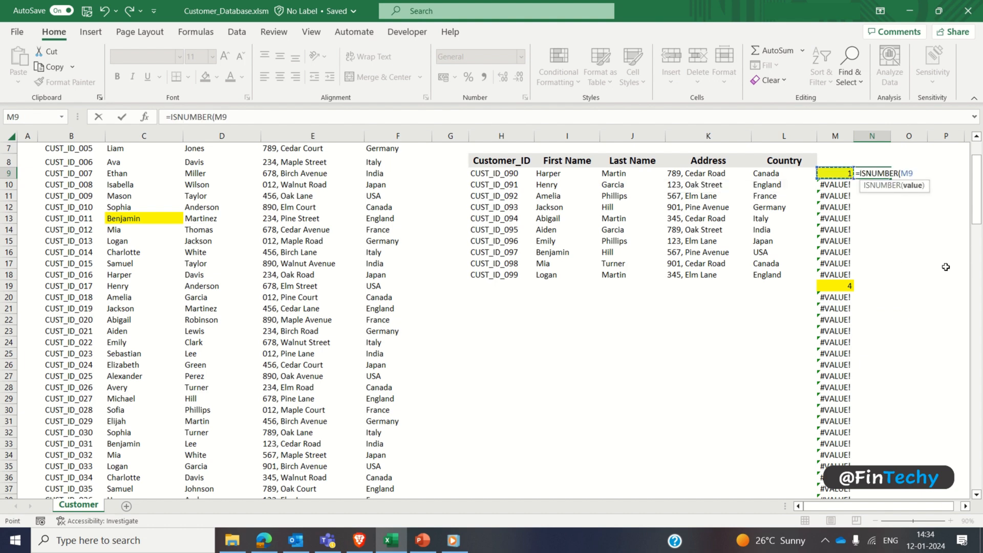
text())
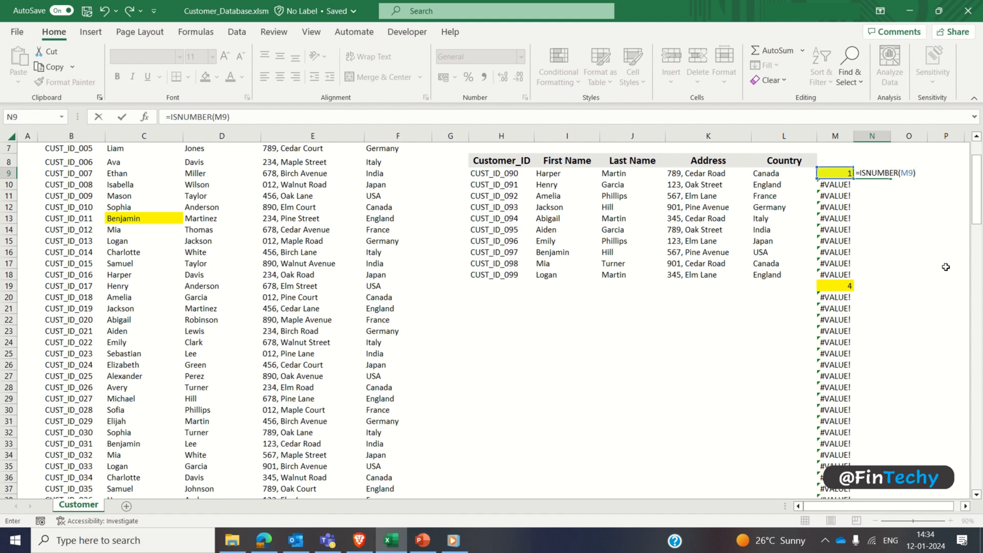
key(Return)
Step: Fill the ISNUMBER formula from N9 down to N158, alongside all the SEARCH results
key(Up)
key(Left)
key(ctrl+Down)
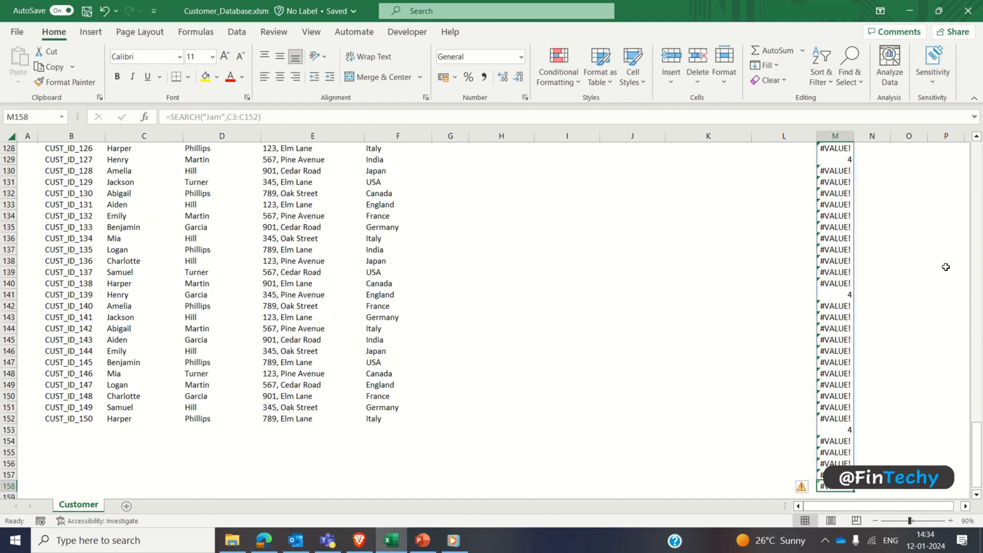
key(Right)
key(ctrl+shift+Up)
key(ctrl+d)
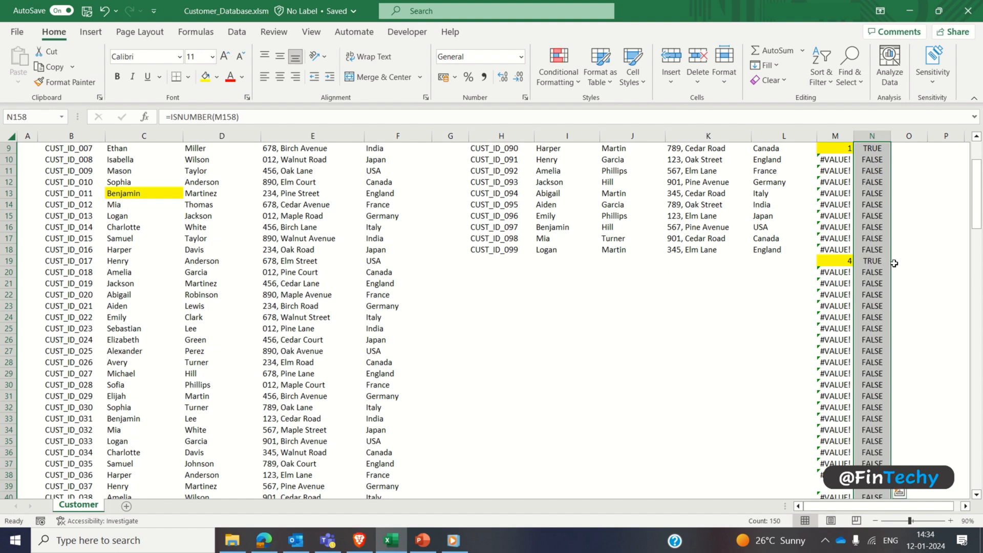
scroll(894, 267, up, 3)
click(930, 218)
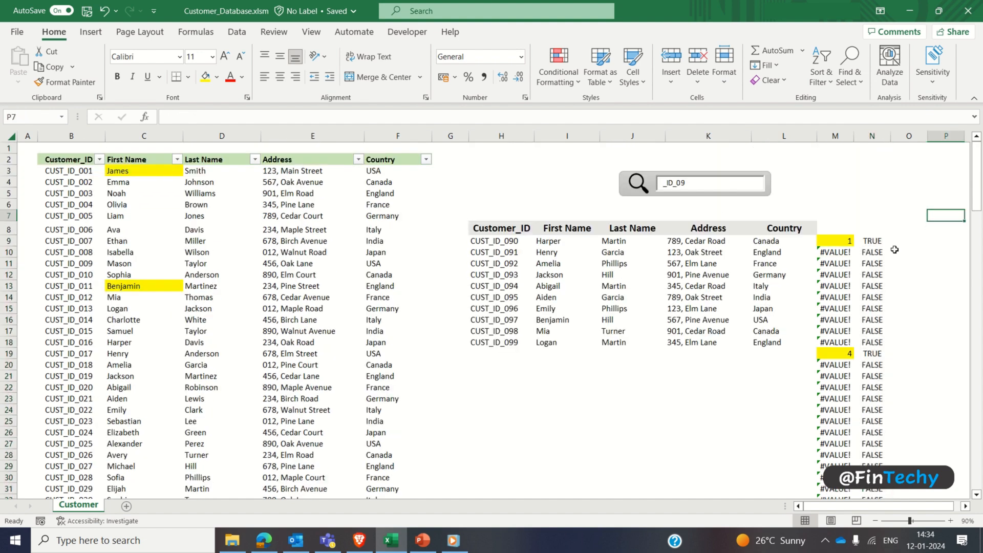
Step: Highlight the TRUE results in N9 and N19 in yellow
click(875, 240)
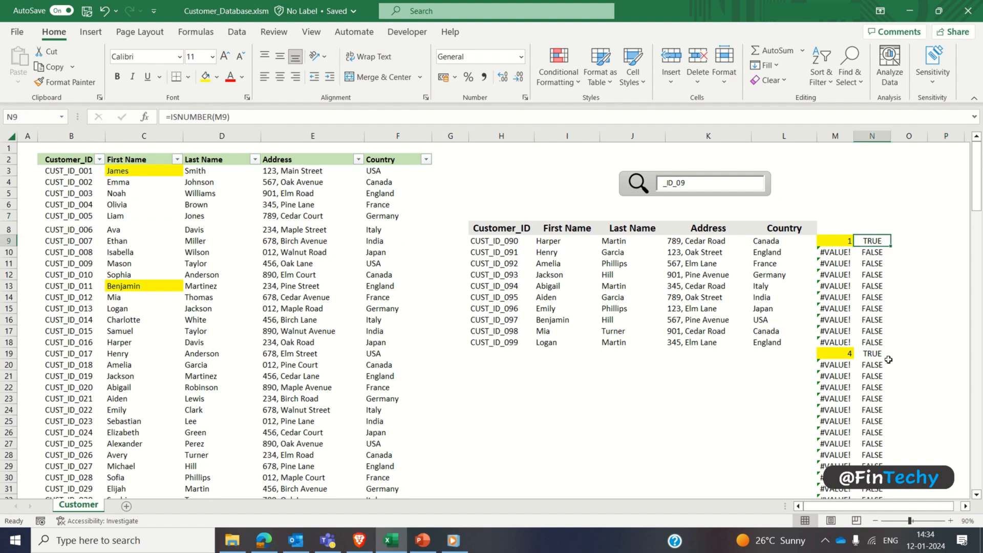
ctrl+click(873, 353)
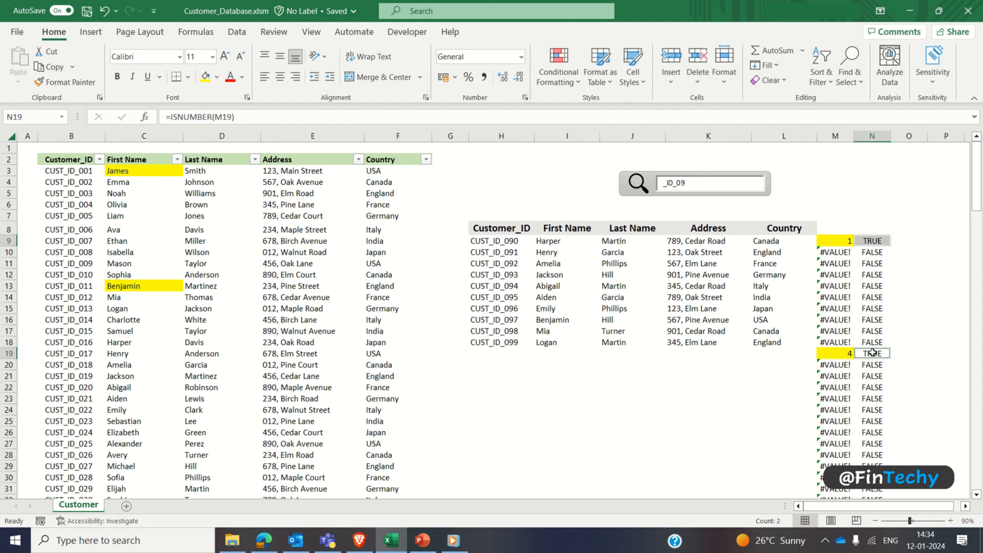
click(205, 76)
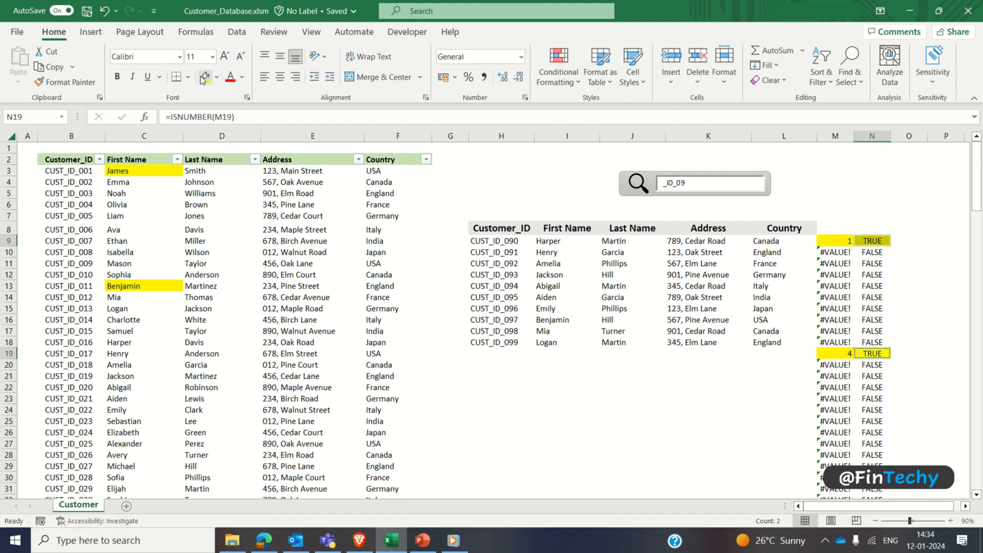
click(861, 174)
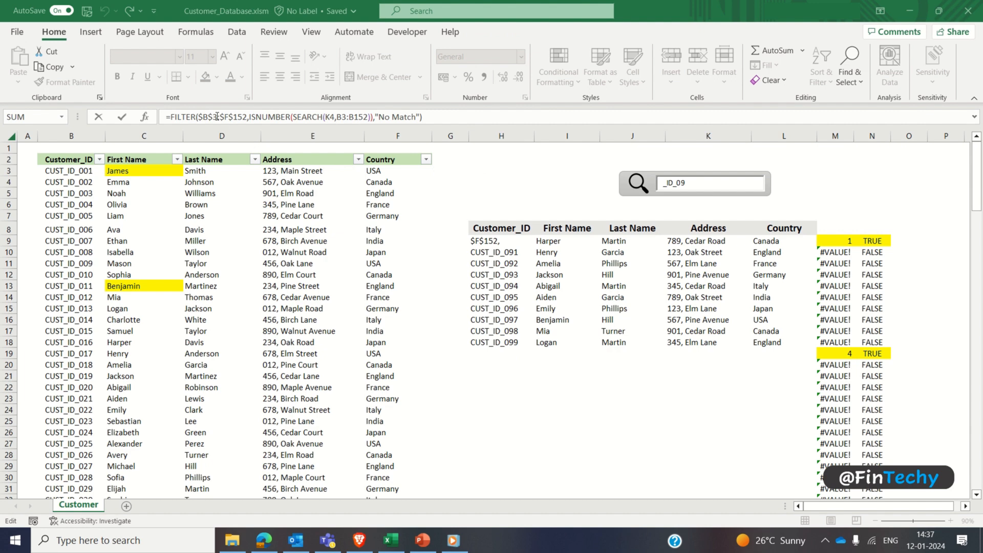
Step: Examine the array, include and if_empty arguments of the FILTER formula in H9 without changing it
double_click(217, 117)
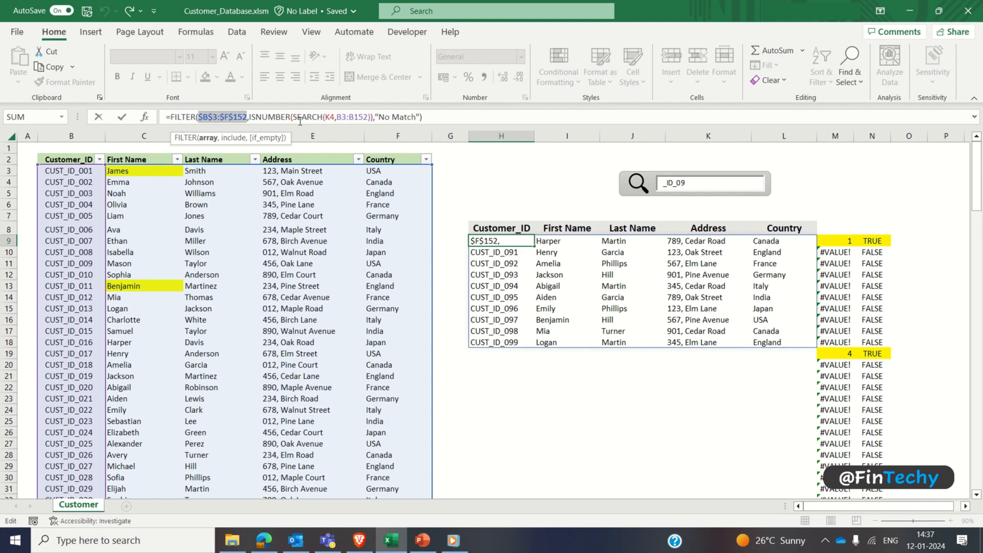
click(335, 117)
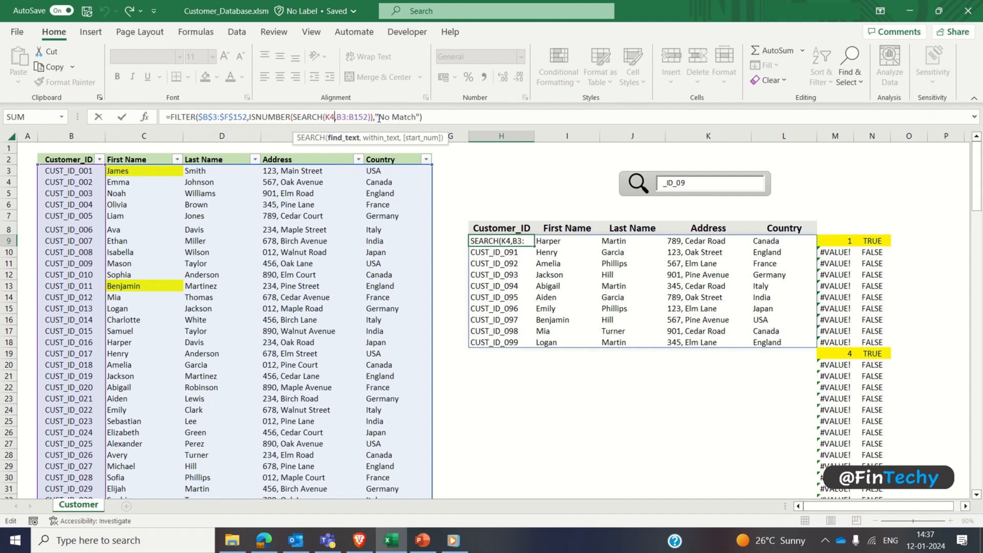
click(380, 117)
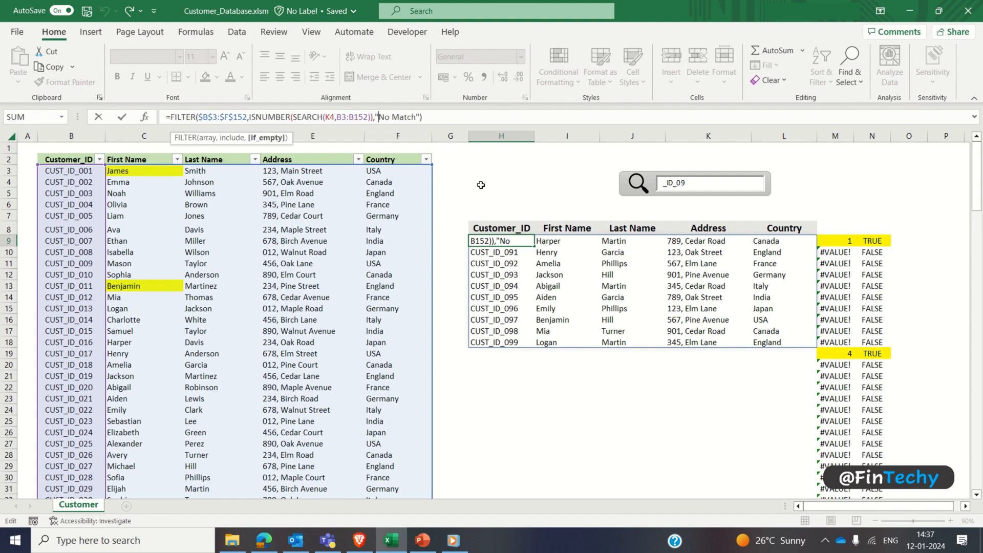
key(shift+Right)
key(shift+Right)
key(shift+Right)
key(shift+Right)
key(shift+Right)
key(shift+Right)
key(shift+Right)
key(shift+Right)
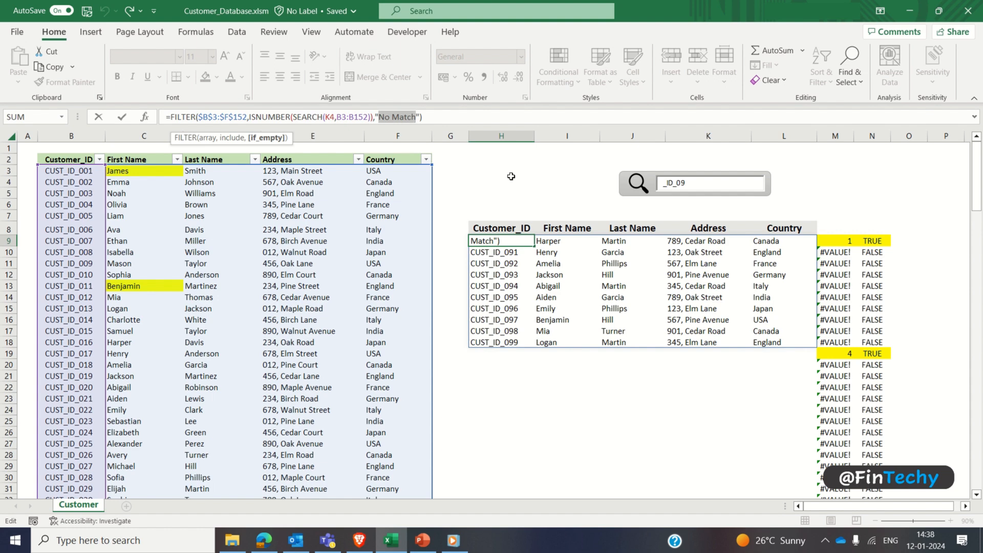
key(Tab)
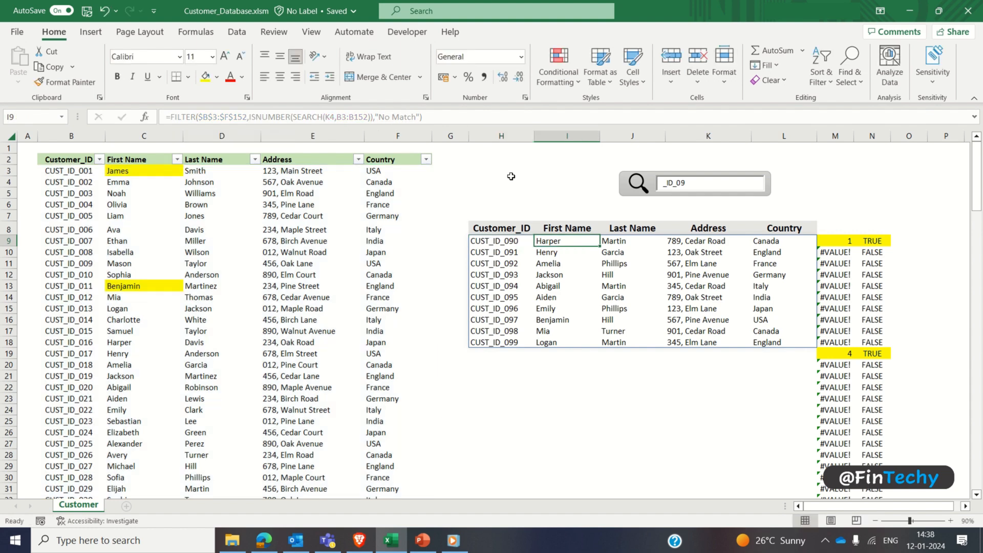
Step: Replace the search box text with the three-digit ending of a customer ID near the start of the list
click(711, 183)
double_click(711, 183)
text(010)
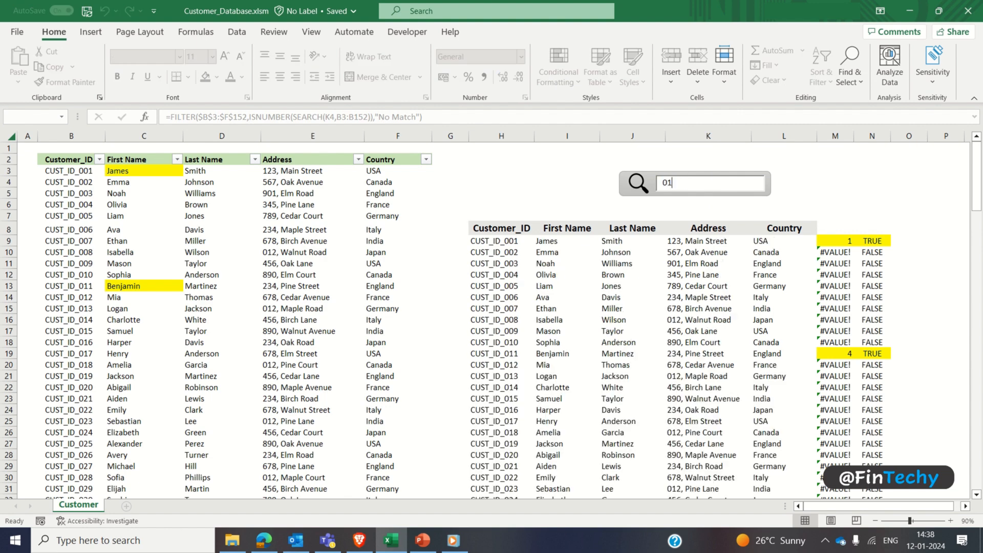
Step: Search for 200, a number outside the list, and replace it with the last customer's three-digit ID ending
key(BackSpace)
key(BackSpace)
key(BackSpace)
text(200)
key(BackSpace)
key(BackSpace)
key(BackSpace)
text(150)
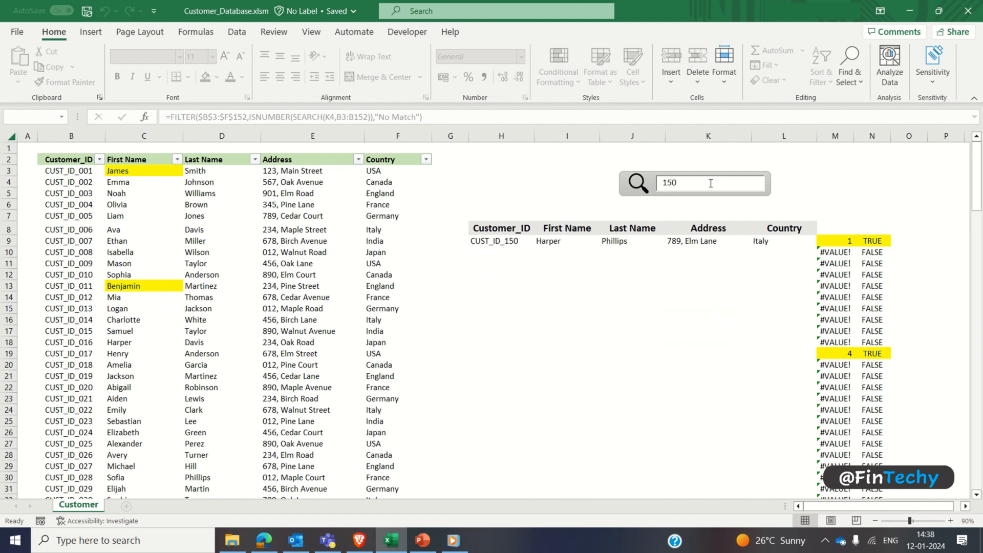
Step: Test the search box with a customer's first name, and replace that with the country USA
key(BackSpace)
key(BackSpace)
key(BackSpace)
text(James)
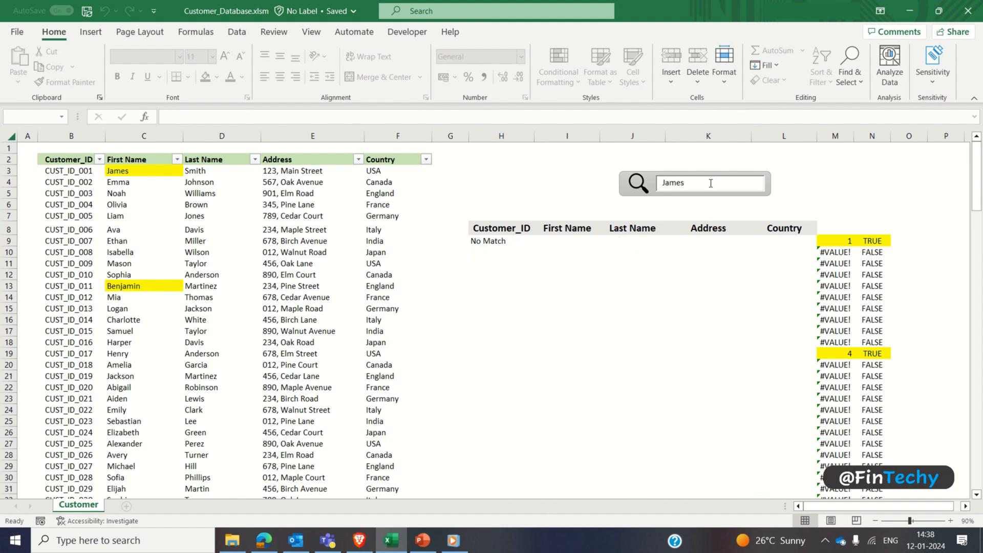
double_click(711, 183)
text(USA)
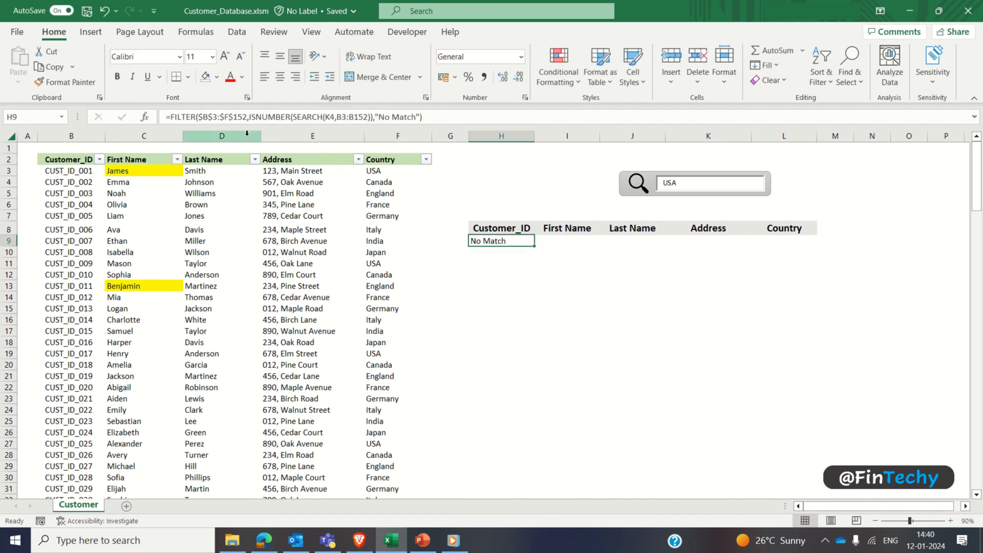
Step: Duplicate the ISNUMBER(SEARCH(K4,B3:B152)) condition within the FILTER formula in H9, joining the two copies with +
click(249, 118)
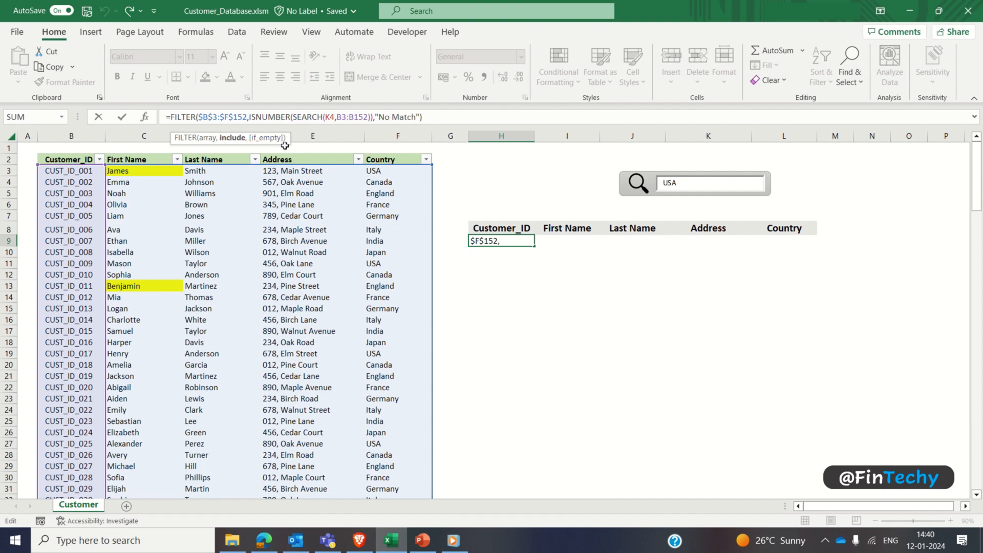
key(ctrl+shift+Right)
key(ctrl+shift+Right)
key(ctrl+shift+Right)
key(ctrl+shift+Right)
key(ctrl+shift+Right)
key(ctrl+c)
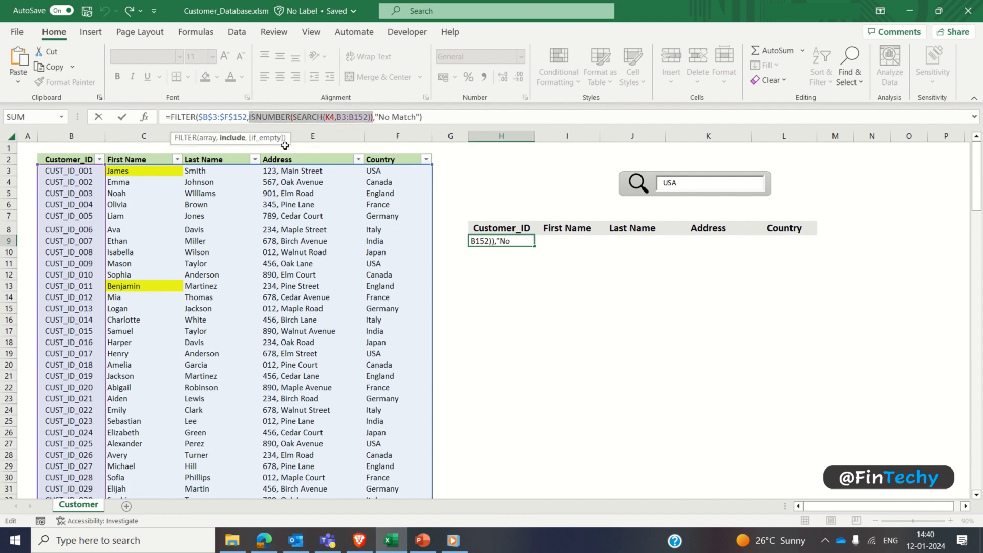
key(Right)
text(+)
key(ctrl+v)
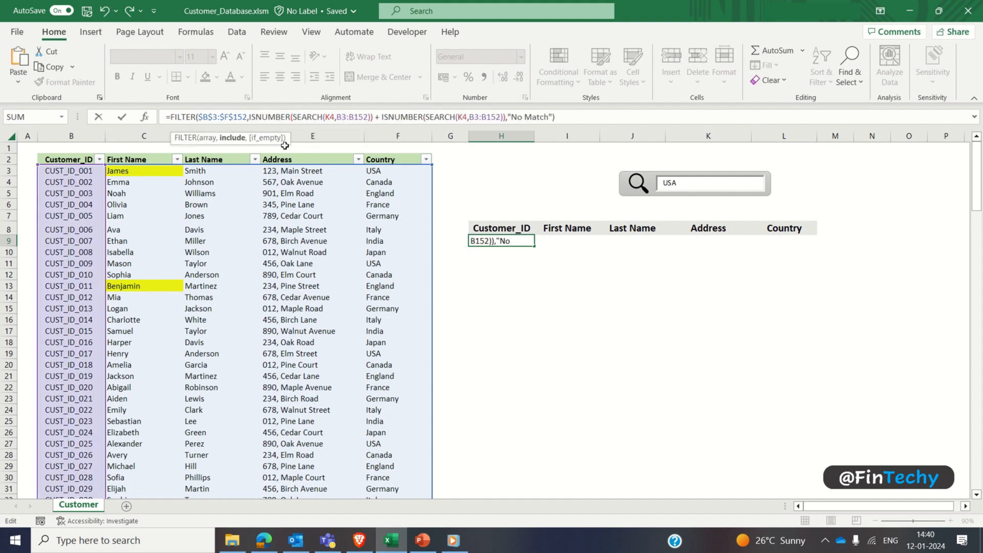
Step: Change the range in the second SEARCH condition of the FILTER formula in H9 to C3:C152
key(Left)
key(Left)
key(Left)
key(Left)
key(Left)
key(Left)
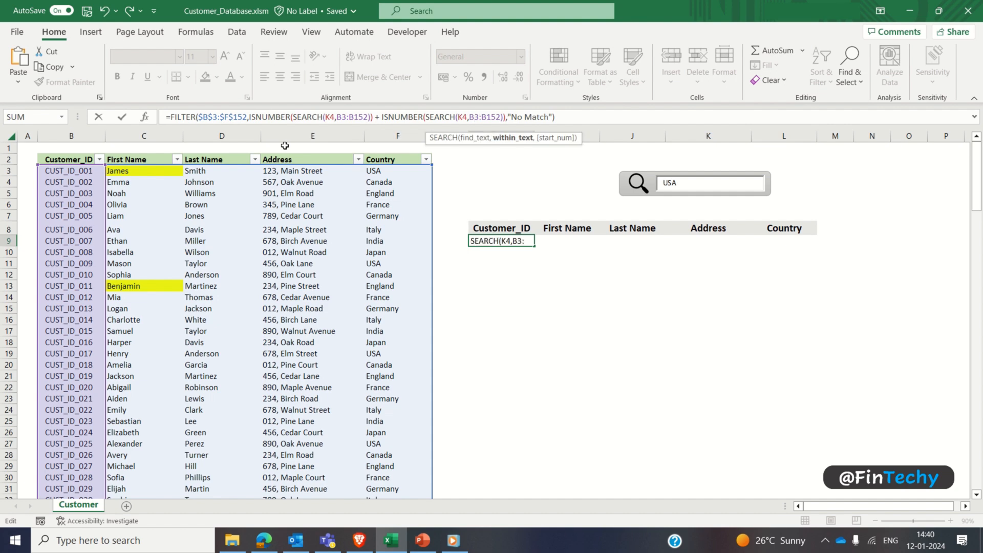
key(BackSpace)
text(C)
key(Right)
key(Right)
key(Right)
key(BackSpace)
text(C)
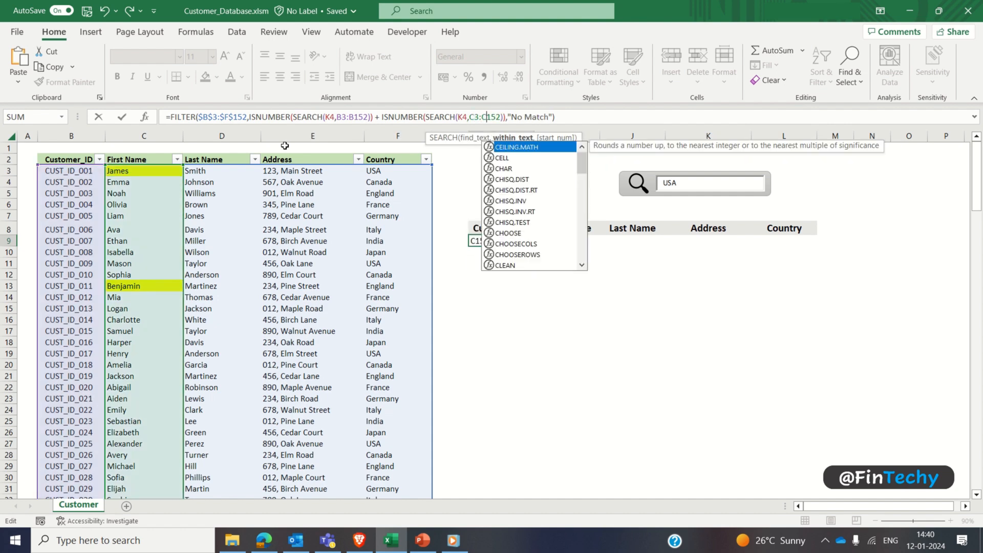
Step: Add a third condition, + ISNUMBER(SEARCH(K4,D3:D152)), to the FILTER formula to cover the Last Name column
key(Right)
key(Right)
key(Right)
key(Right)
key(Right)
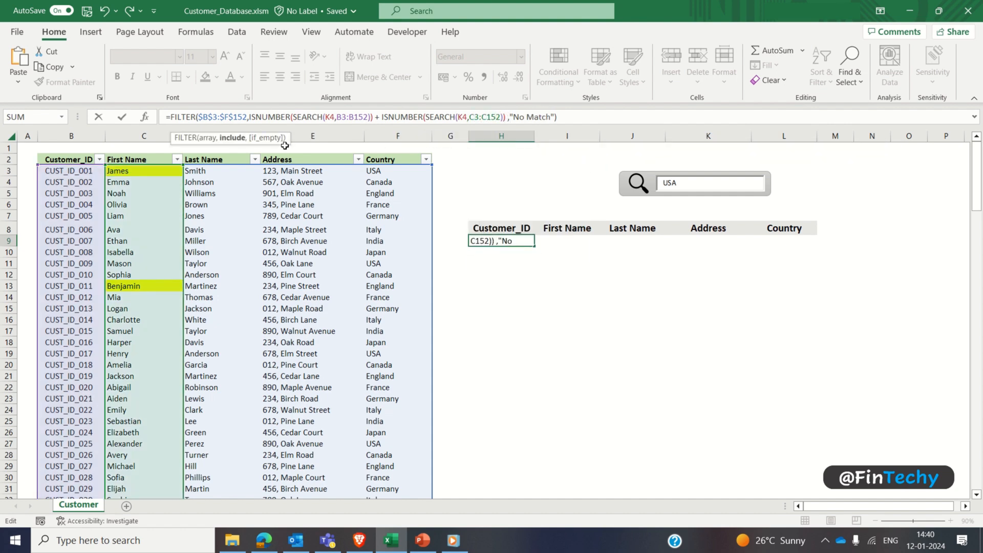
text(+ ISNUMBER(SEARCH(K4,B3:B152)))
key(Left)
key(Left)
key(Left)
key(Left)
key(Left)
key(Left)
key(Left)
key(Left)
key(Left)
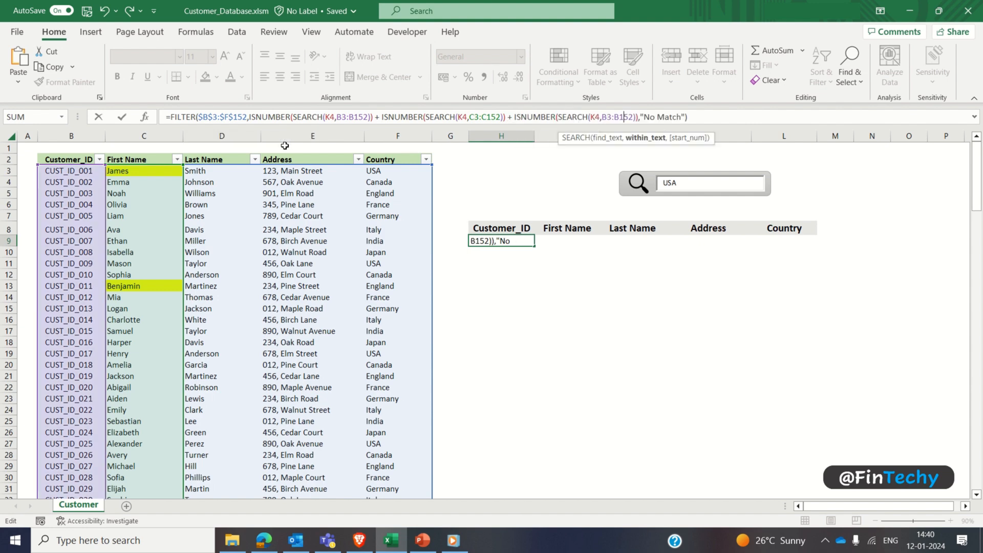
key(Delete)
text(D)
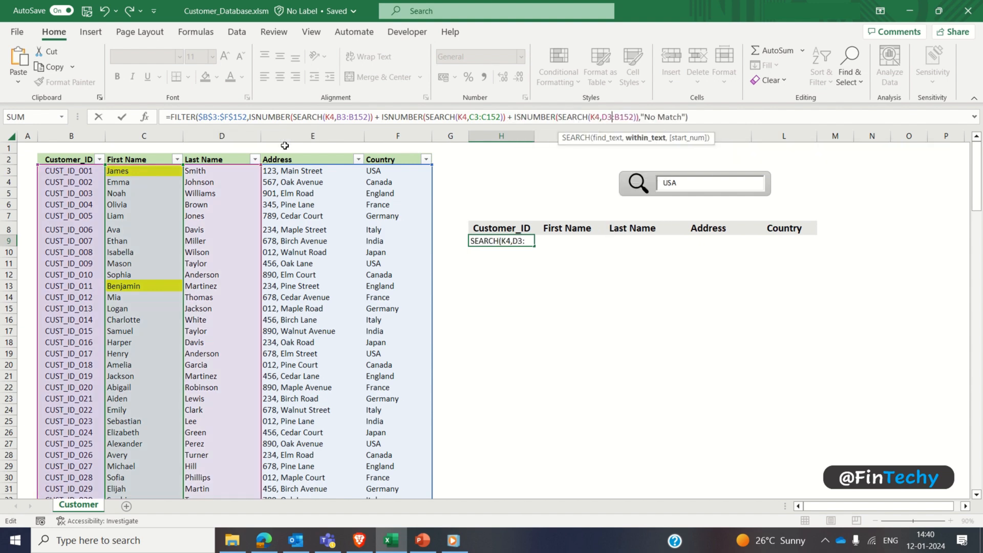
key(Right)
key(Right)
key(Delete)
text(D)
Step: Add a fourth condition, + ISNUMBER(SEARCH(K4,E3:E152)), to the FILTER formula to cover the Address column
key(Right)
key(Right)
key(Right)
key(Right)
key(Right)
key(Right)
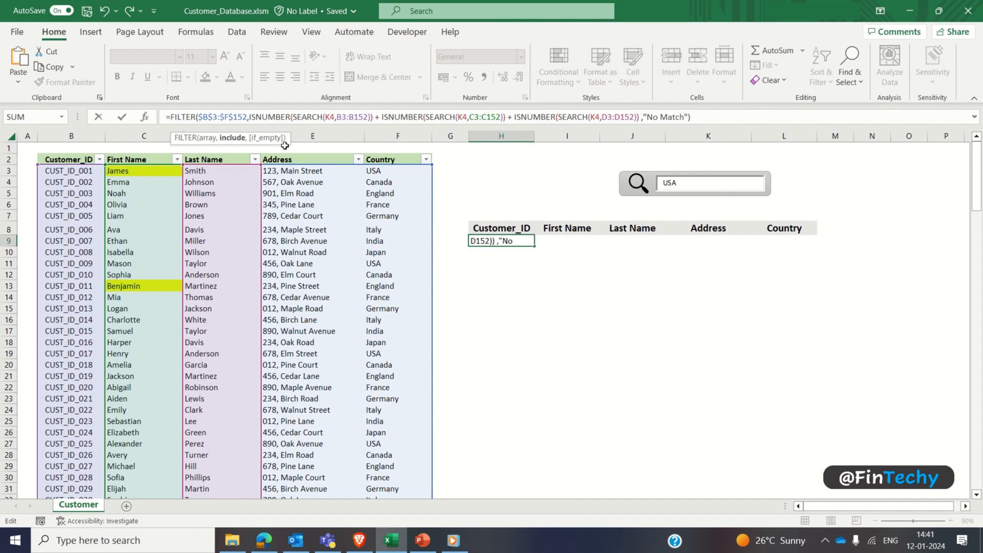
text(+)
key(ctrl+v)
key(Left)
key(Left)
key(Left)
key(Left)
key(Left)
key(Left)
key(Left)
key(Left)
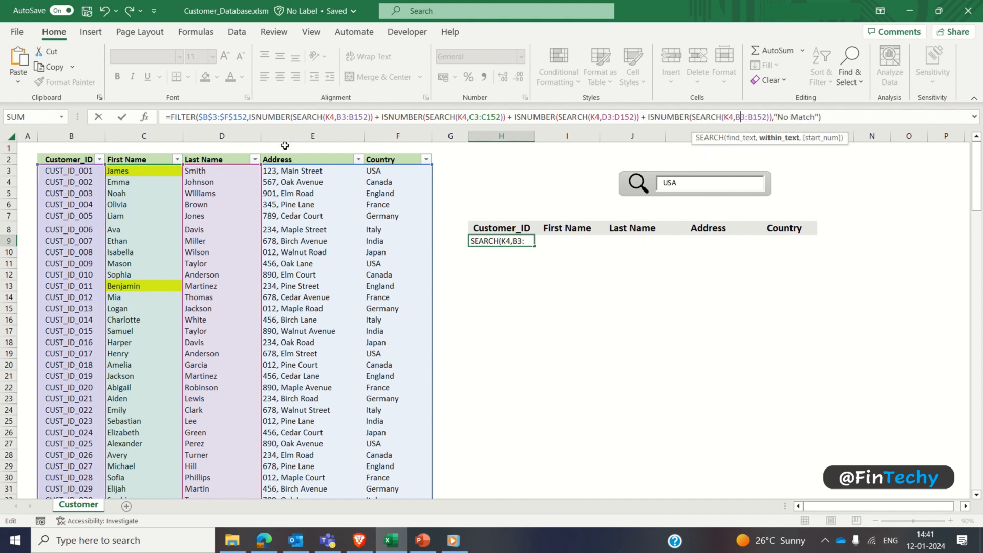
key(Delete)
text(E)
key(Right)
key(Right)
key(Delete)
text(E)
Step: Add a fifth condition, + ISNUMBER(SEARCH(K4,F3:F152)), for the Country column and commit the formula in H9
key(Right)
key(Right)
key(Right)
key(Right)
key(Right)
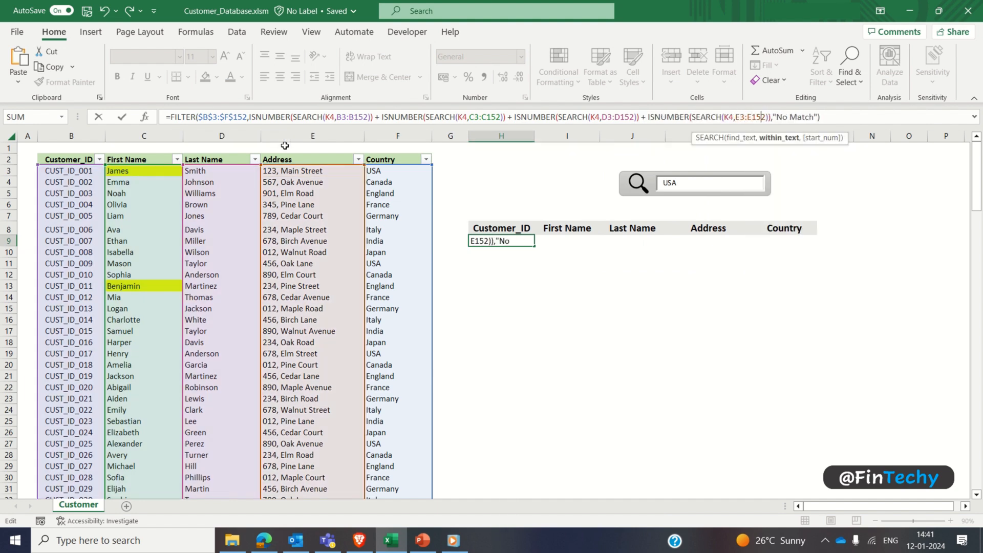
text(+)
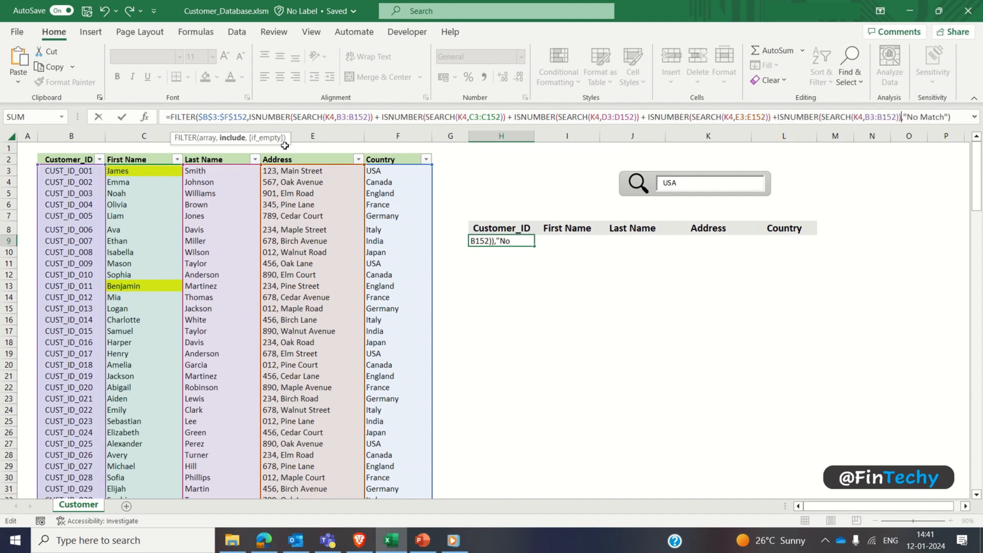
key(ctrl+v)
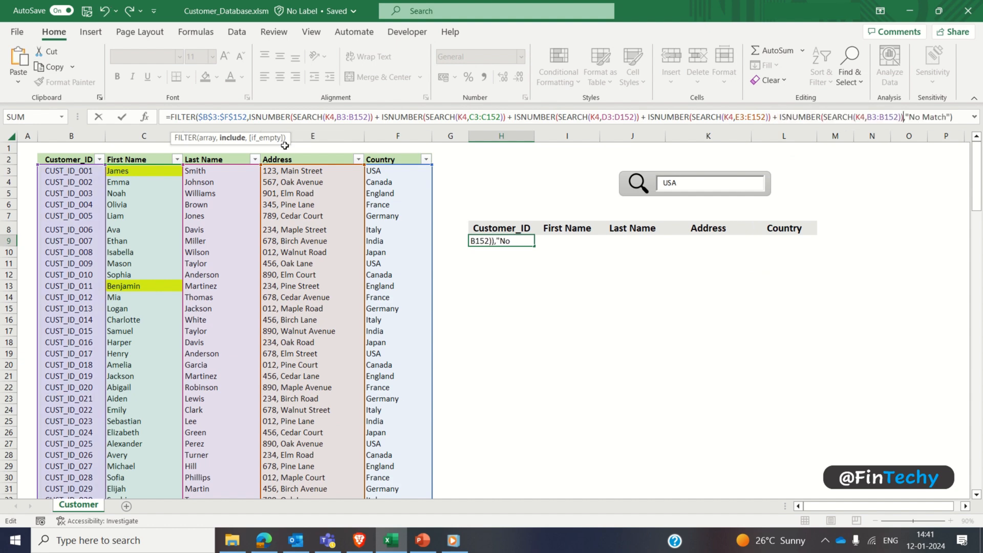
key(Left)
key(Left)
key(Left)
key(Left)
key(Left)
key(Left)
key(Left)
key(Left)
key(BackSpace)
text(F)
key(Right)
key(Right)
key(Right)
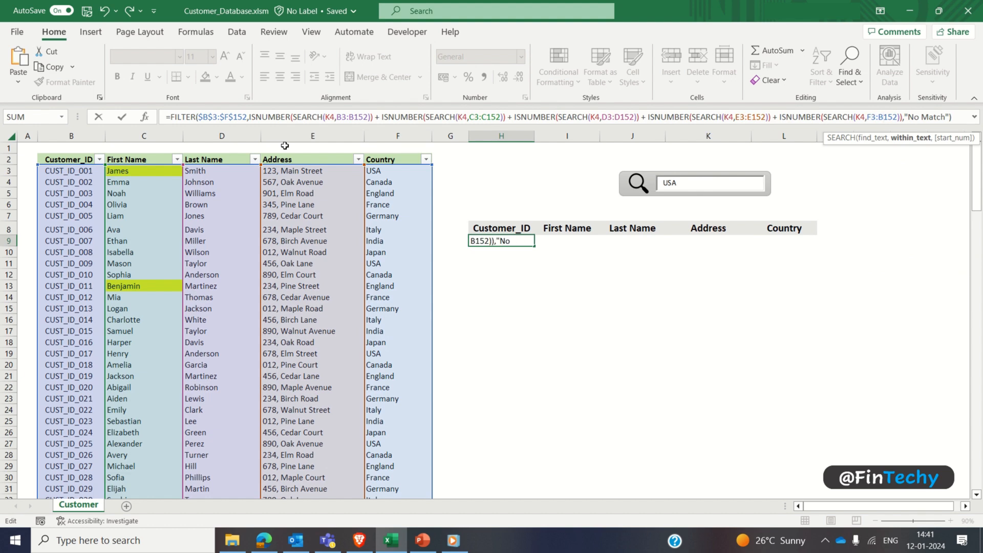
key(BackSpace)
text(F)
key(Return)
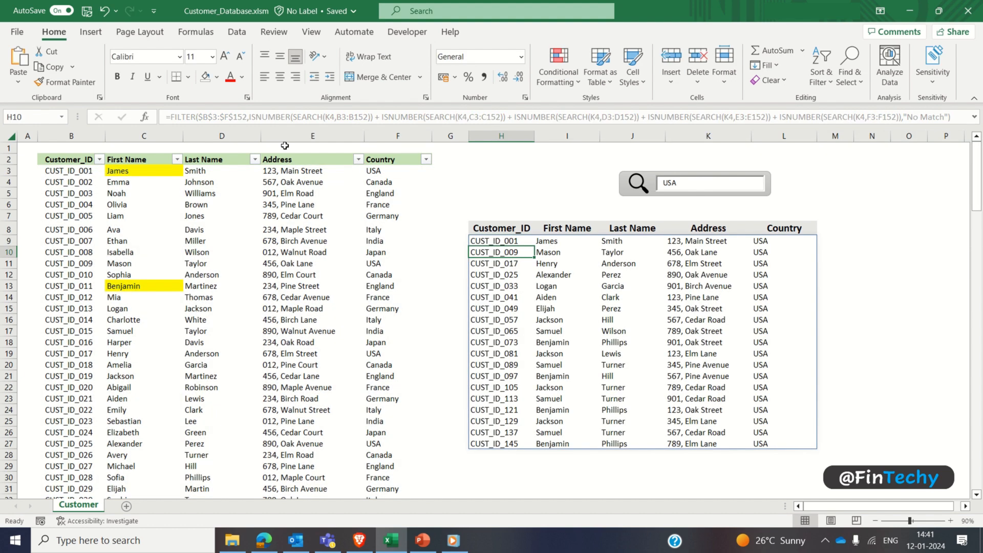
key(Up)
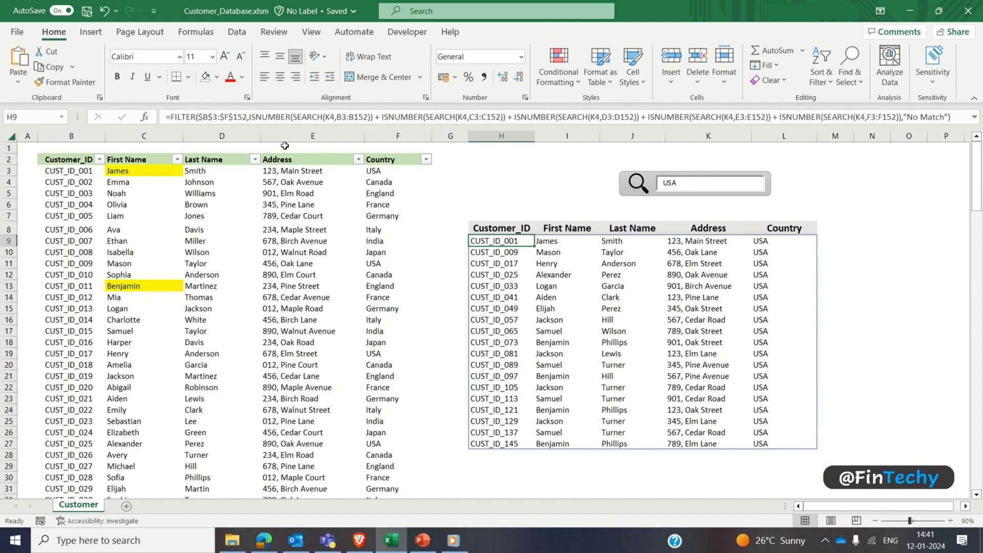
Step: Test the search box with the first names of the first two customers in the list, one after the other
click(686, 183)
double_click(685, 184)
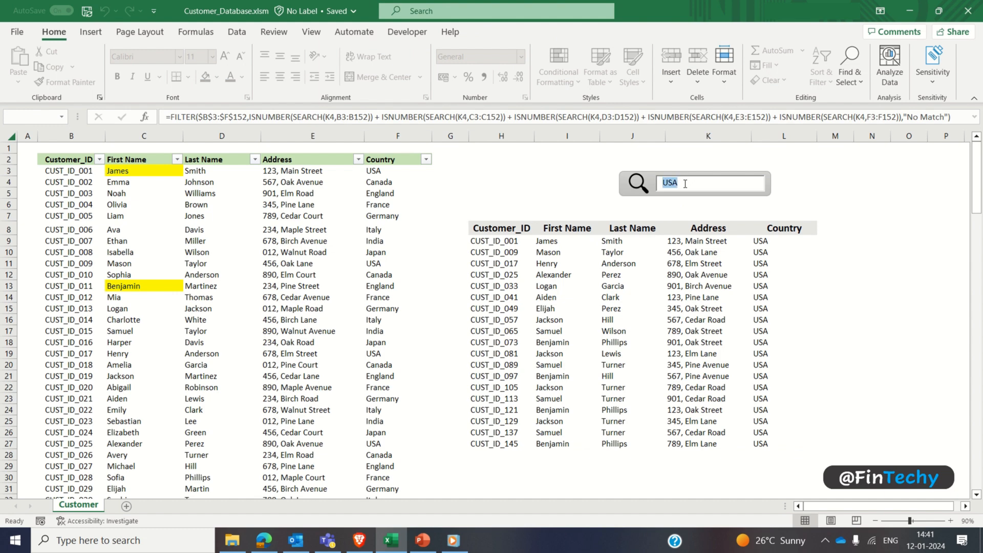
text(James)
key(BackSpace)
key(BackSpace)
key(BackSpace)
key(BackSpace)
key(BackSpace)
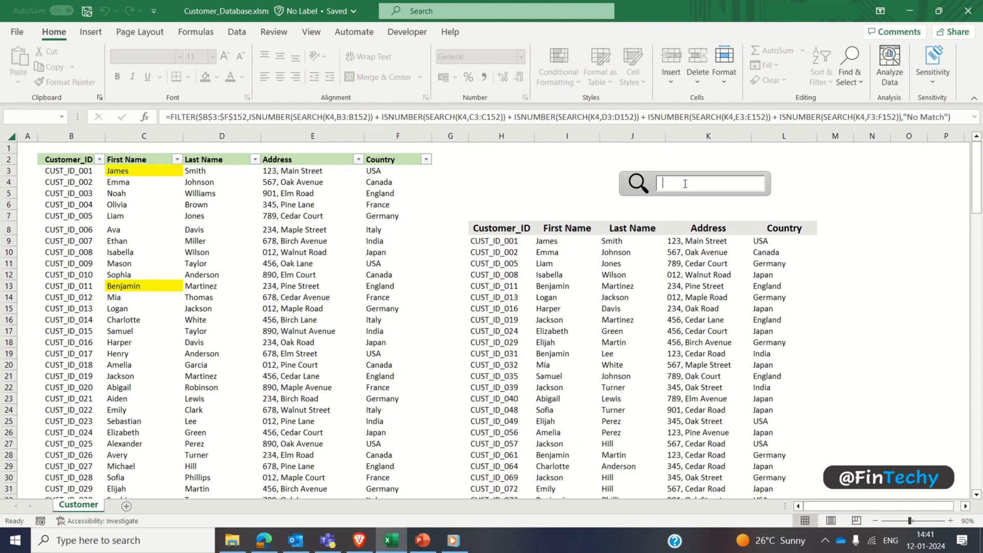
text(Emma)
key(BackSpace)
key(BackSpace)
key(BackSpace)
key(BackSpace)
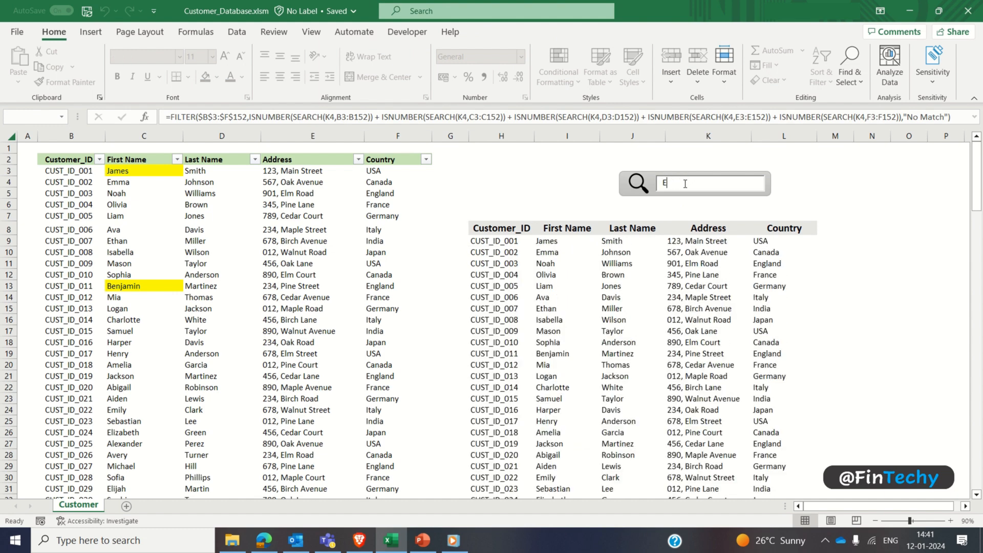
Step: Search for the country Canada, and replace it with the last name of the customer in row 10
text(Canad)
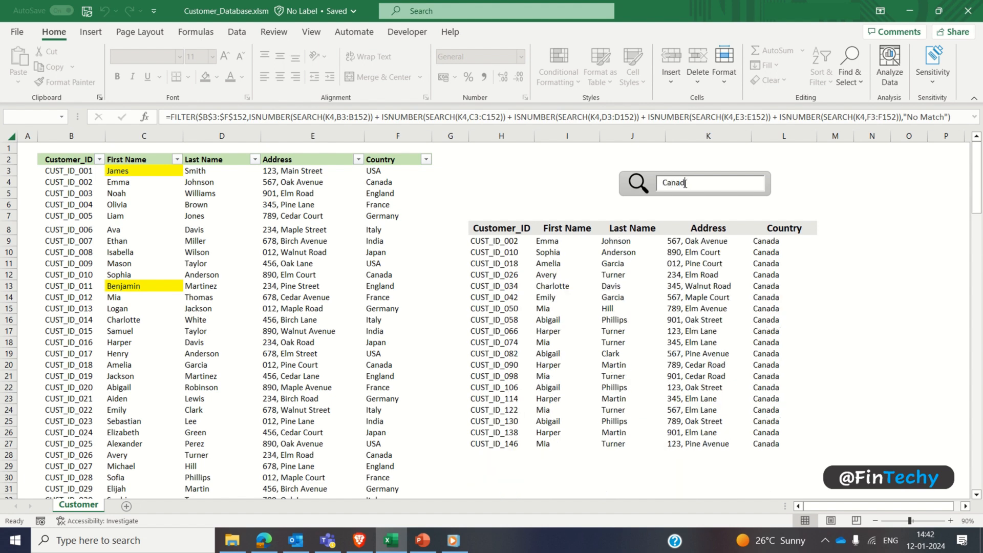
key(BackSpace)
key(BackSpace)
key(BackSpace)
key(BackSpace)
key(BackSpace)
text(Wilson)
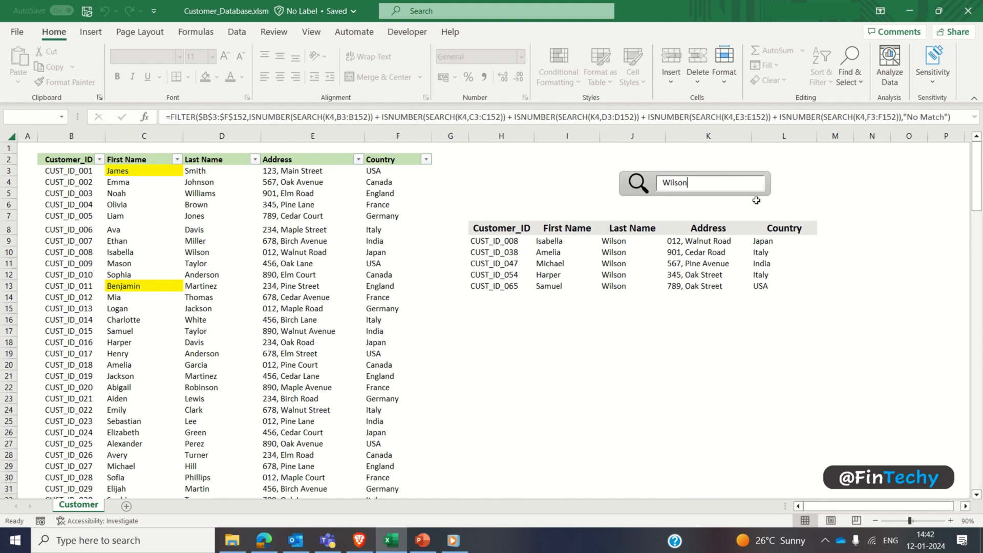
Step: Clear the search box character by character and return to the worksheet cells
key(BackSpace)
key(BackSpace)
key(BackSpace)
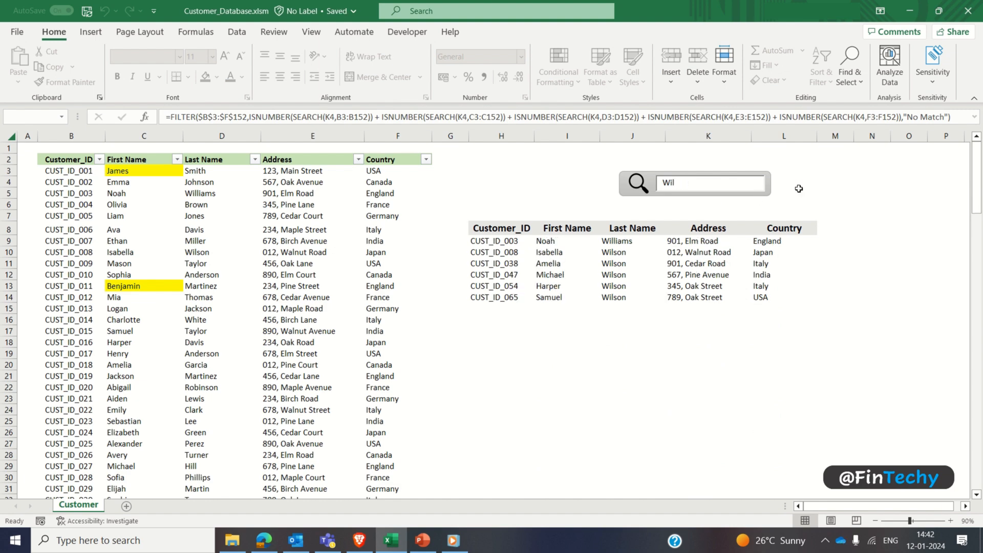
key(BackSpace)
key(BackSpace)
key(BackSpace)
click(567, 193)
Step: Move the gray bar and its magnifier icon together off the text box, out to columns L to P
click(640, 188)
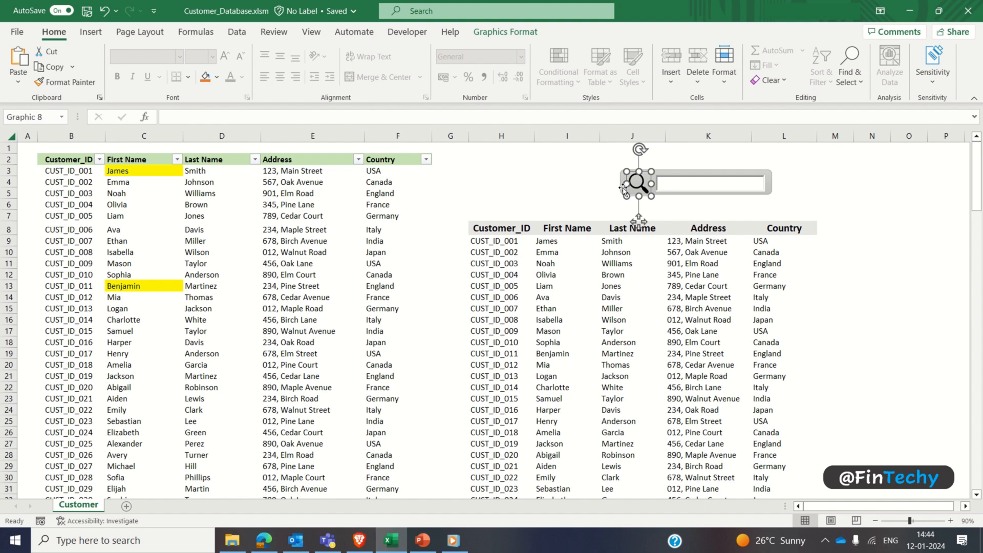
shift+click(631, 193)
drag(632, 193, 805, 214)
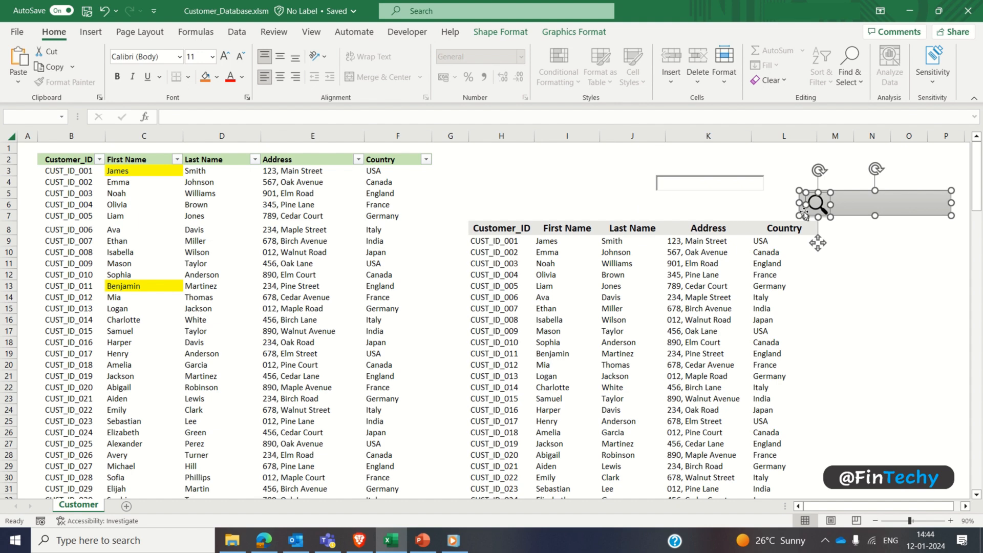
Step: Turn on Design Mode and move the search text box off its linked cell to just above the gray bar
click(701, 183)
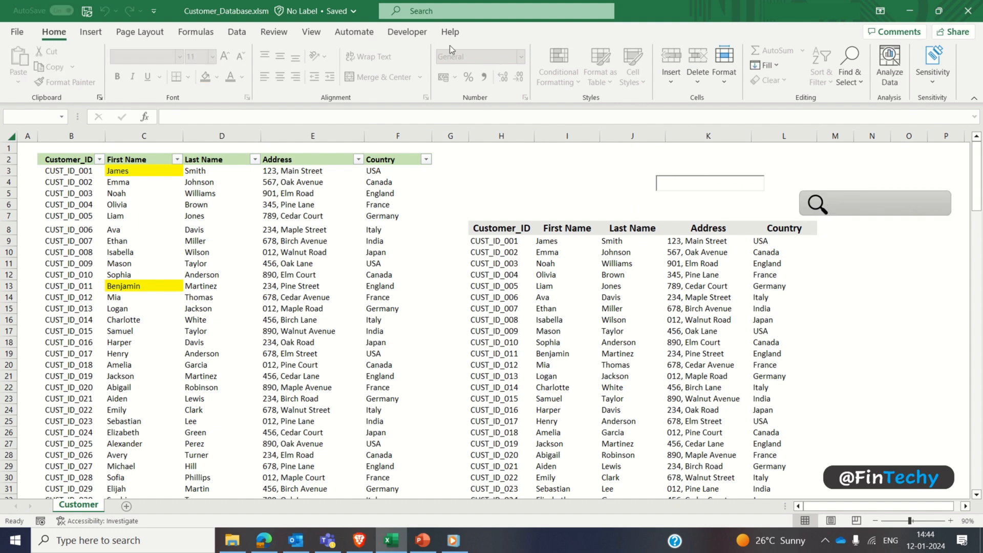
click(418, 34)
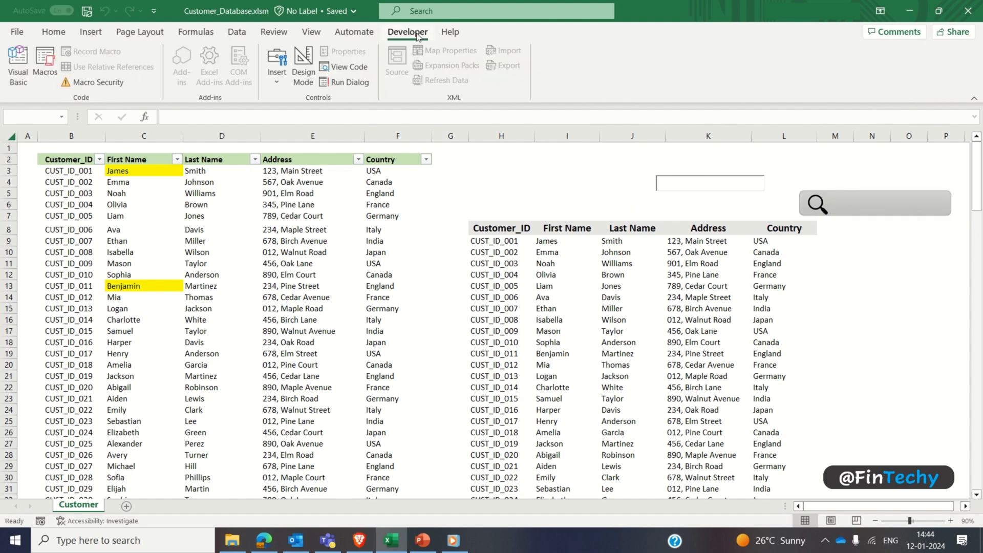
click(304, 66)
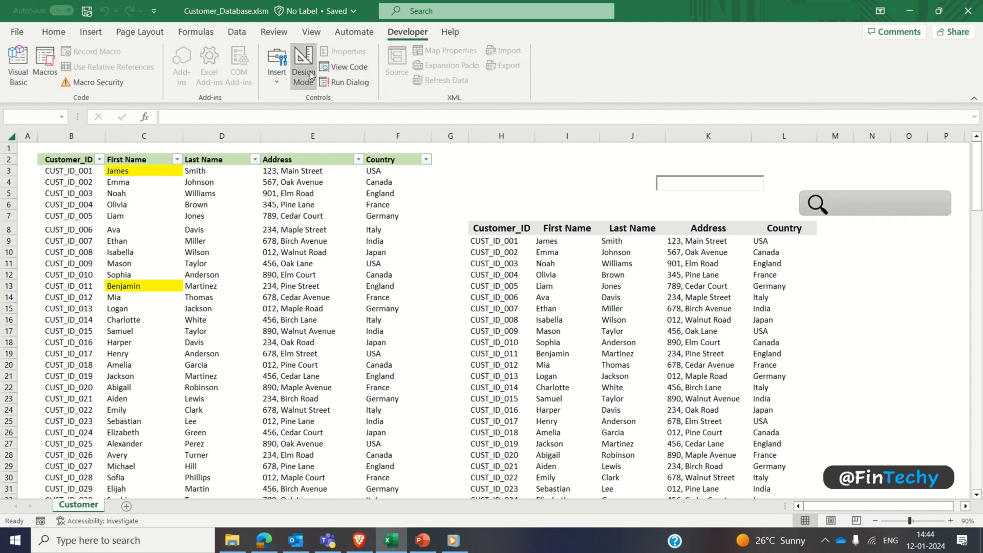
click(663, 180)
drag(681, 177, 851, 169)
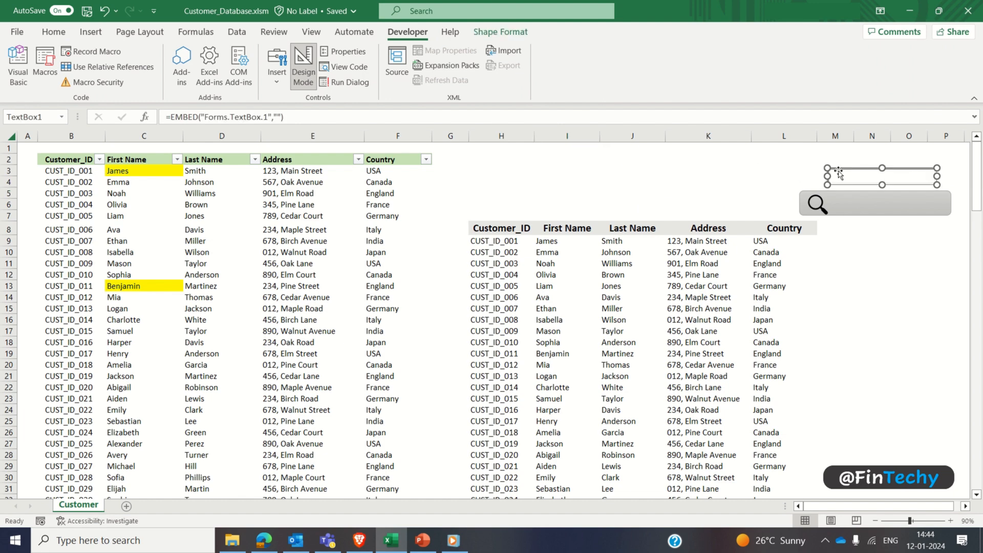
Step: Test the linked cell K4 by entering the first names of the first two customers in turn
click(709, 171)
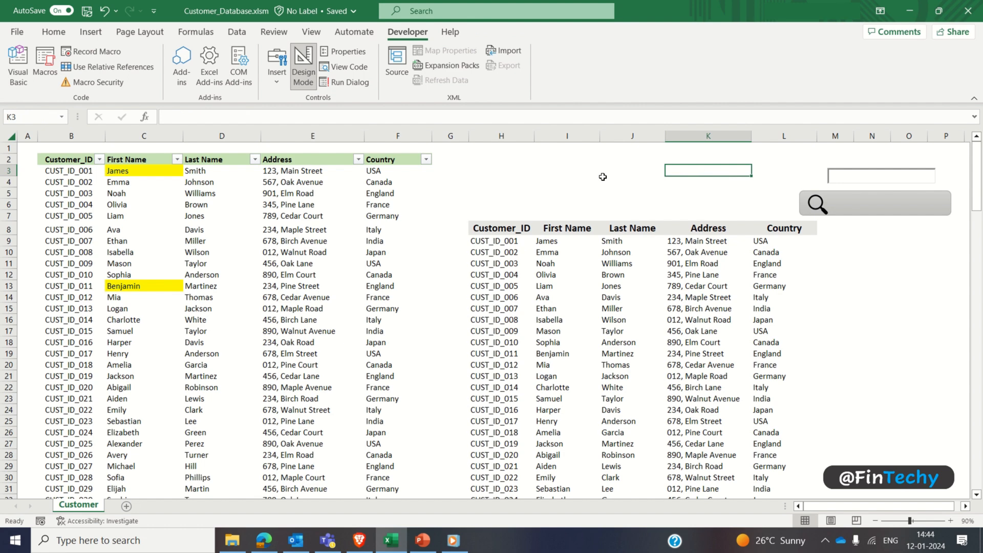
key(Return)
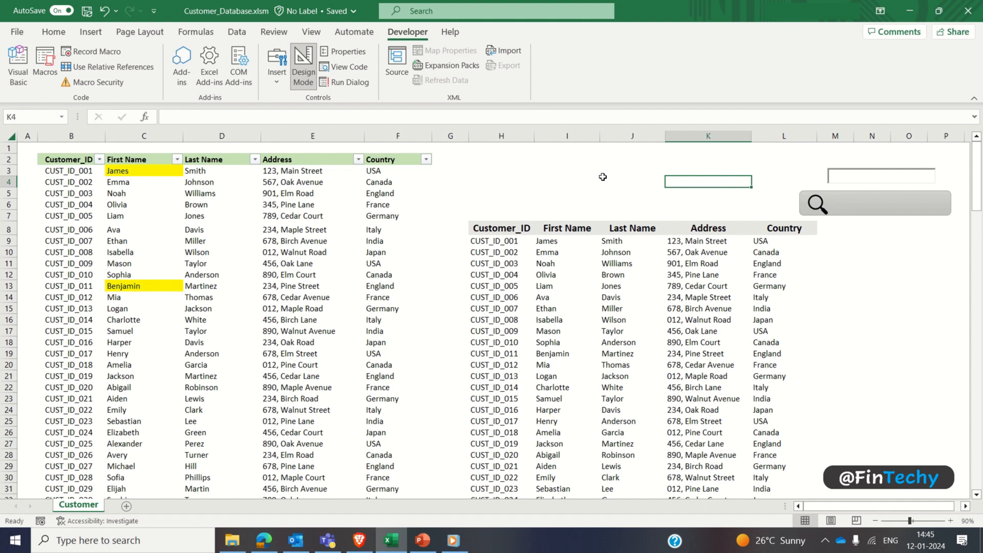
text(james)
key(Return)
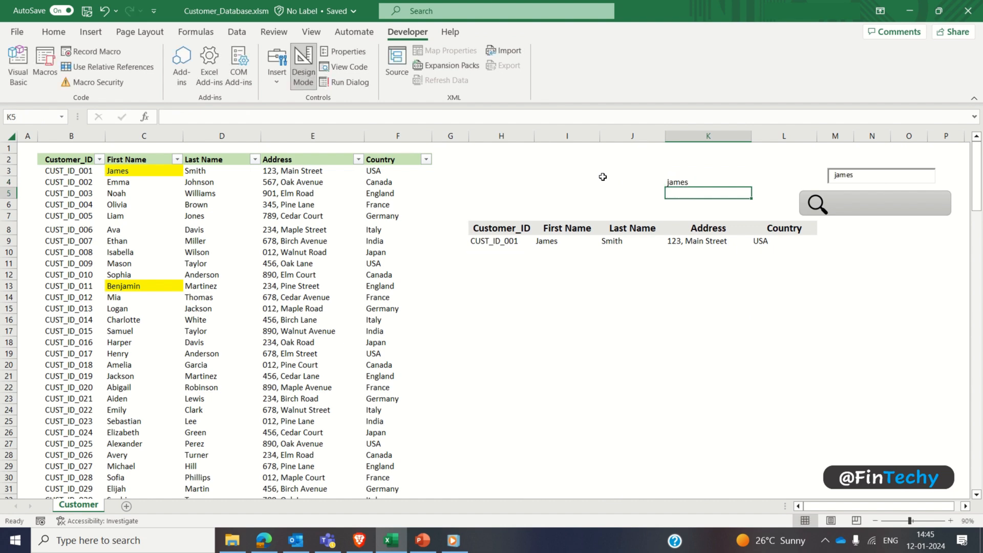
key(Up)
text(Emma)
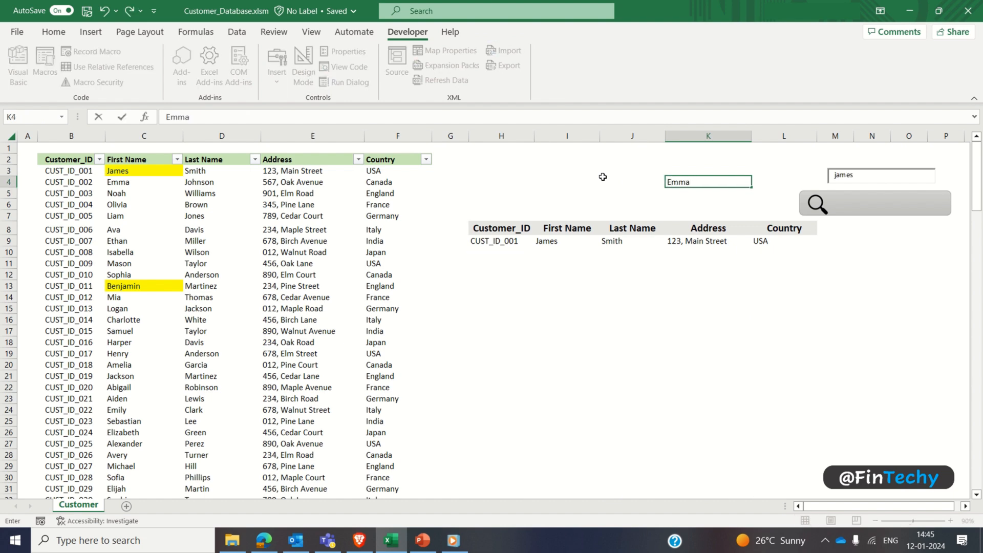
key(Return)
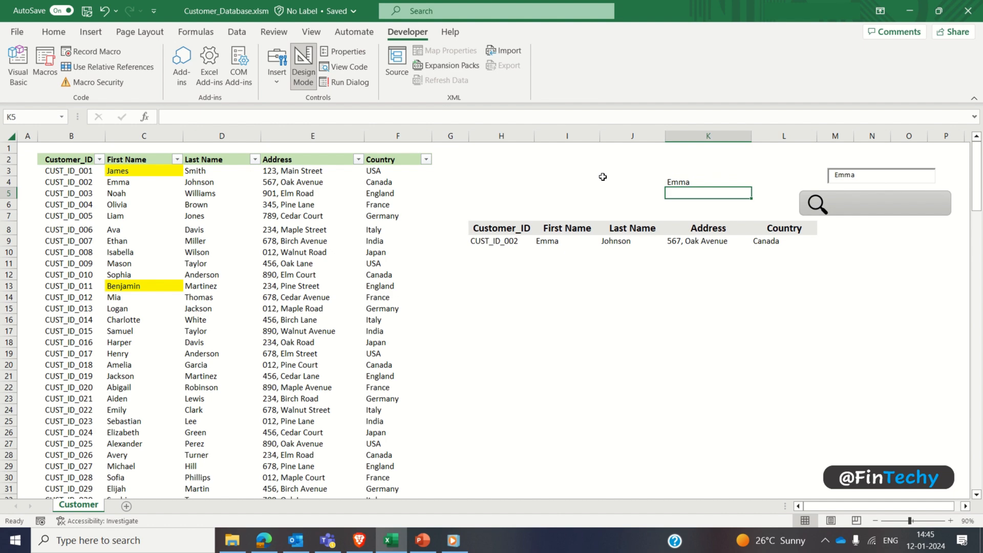
Step: Test the linked cell K4 with the country USA, and replace that with Canada
key(Up)
text(USA)
key(Return)
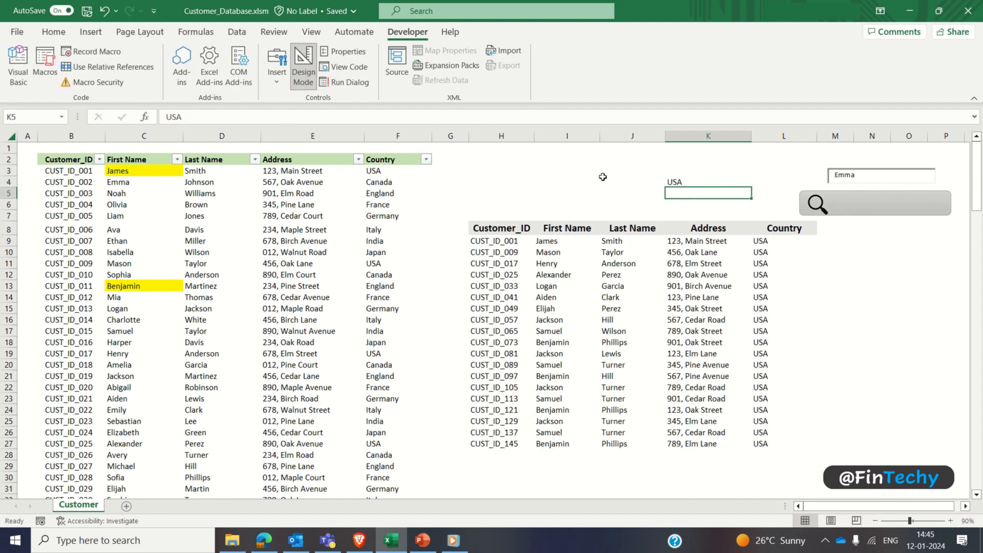
key(Up)
text(Ca)
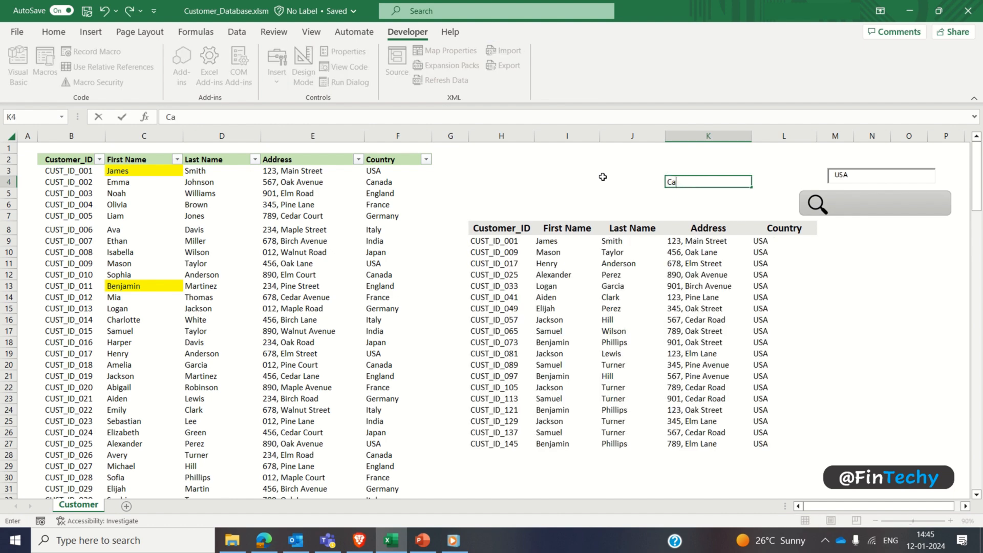
text(nada)
key(Return)
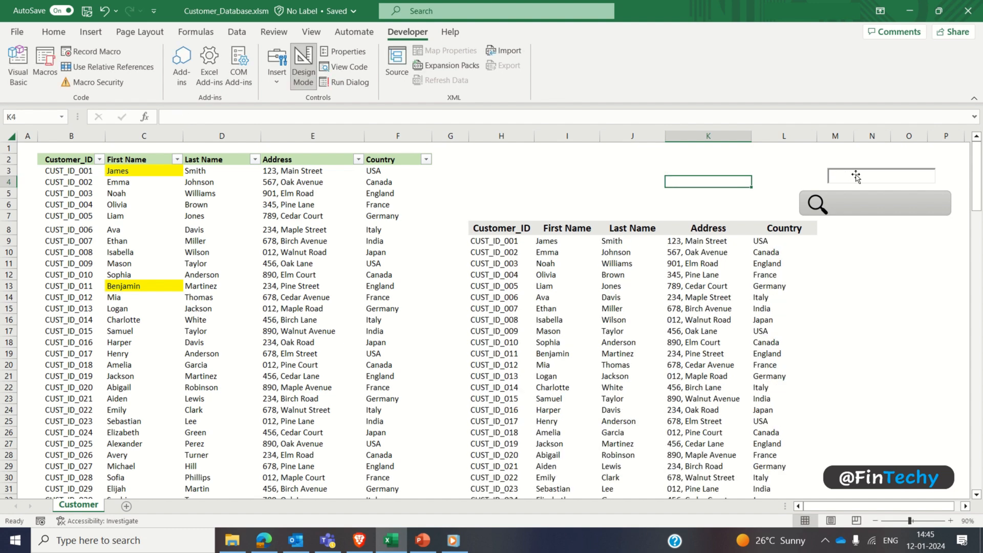
Step: Move the search text box back over the linked cell K4 and turn off Design Mode
drag(856, 176, 684, 180)
click(304, 66)
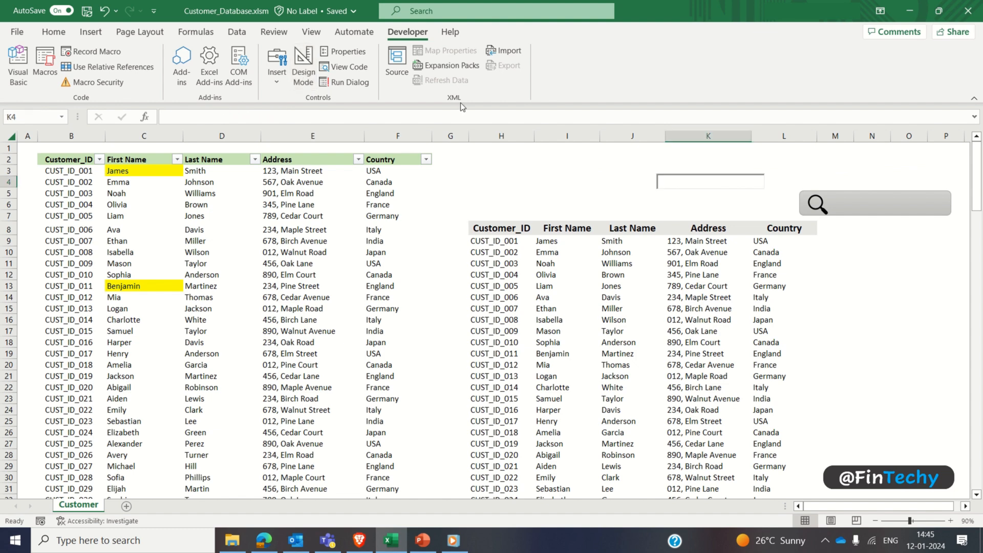
Step: Move the gray bar with its magnifier icon behind the search text box so that it frames the box
click(839, 200)
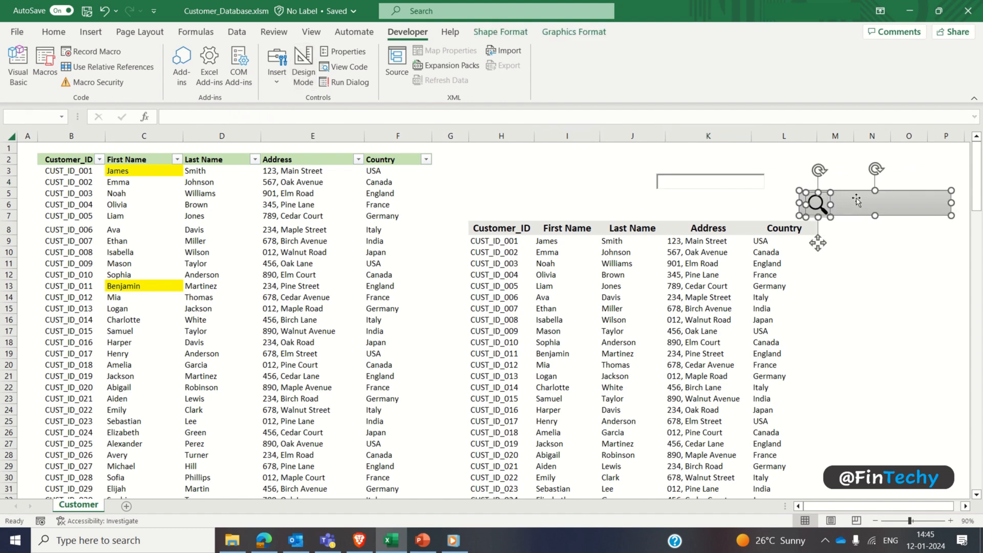
drag(853, 200, 677, 177)
click(567, 182)
Step: Search the customer list for the last name of the tenth customer using the search box
click(676, 182)
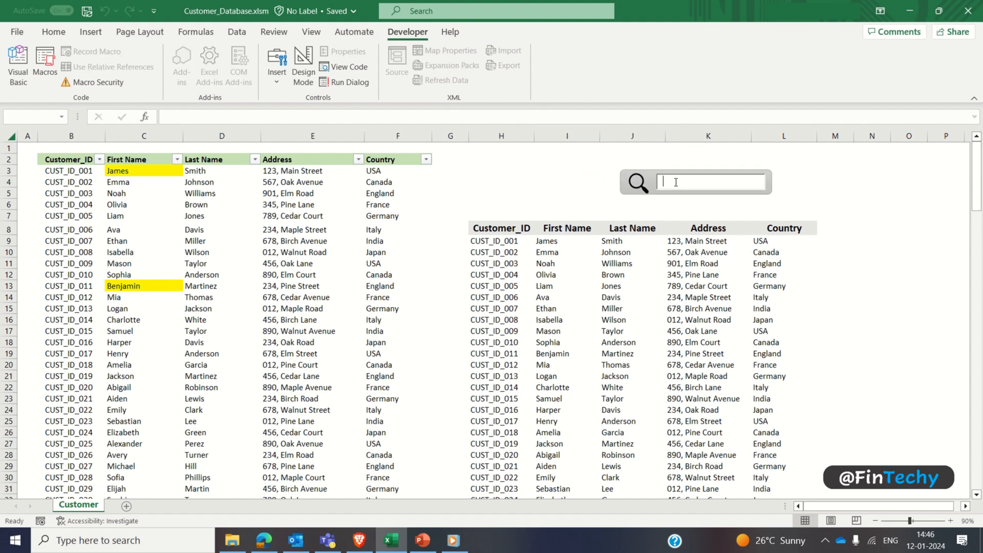
text(Ang)
text(er)
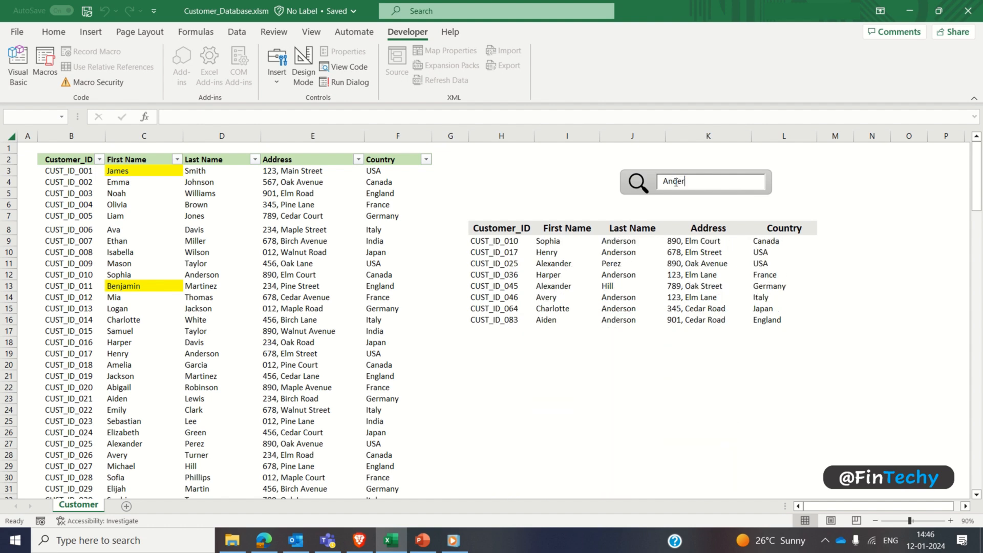
text(son)
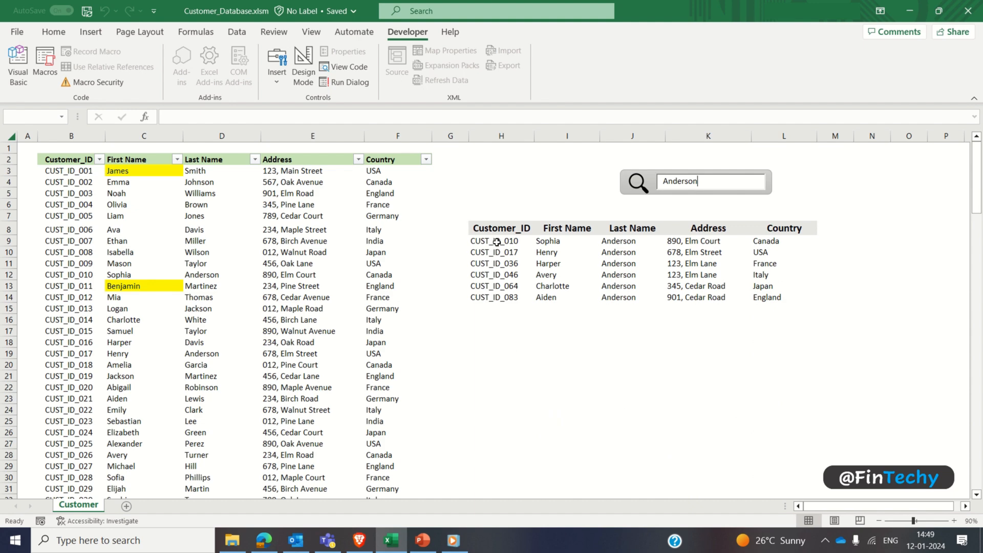
Step: Select the search results area from H9 across all five columns down to row 158, covering 150 rows
click(497, 243)
key(ctrl+shift+Right)
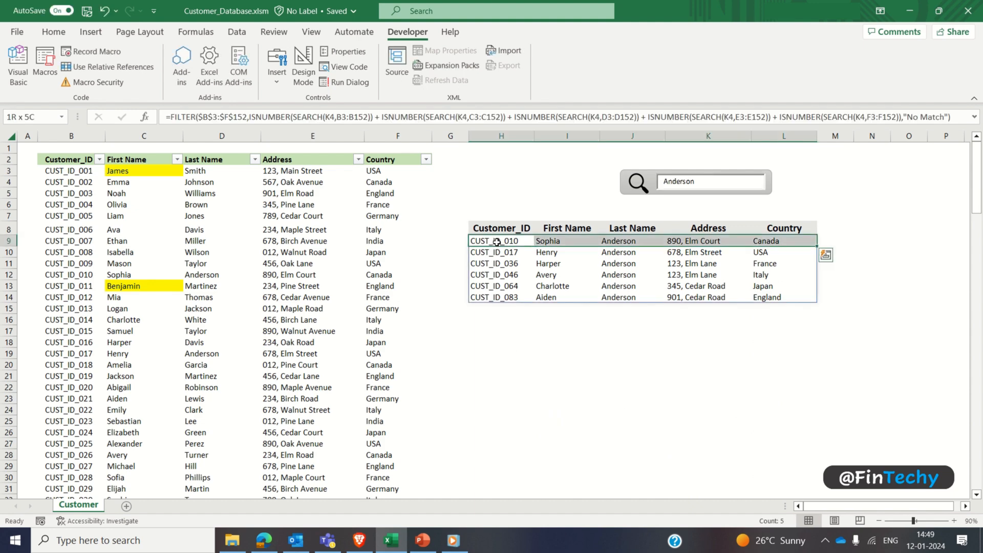
key(shift+Down)
key(shift+Down)
key(shift+Down)
key(shift+Down)
key(shift+Down)
key(shift+Down)
key(shift+Down)
key(shift+Down)
key(shift+Down)
key(shift+Down)
key(shift+Down)
key(shift+Down)
key(shift+Down)
key(shift+Down)
key(shift+Down)
key(shift+Down)
key(shift+Down)
key(shift+Down)
key(shift+Down)
key(shift+Down)
key(shift+Down)
key(shift+Down)
key(shift+Down)
key(shift+Down)
key(shift+Down)
key(shift+Down)
key(shift+Down)
key(shift+Down)
key(shift+Down)
key(shift+Down)
key(shift+Down)
key(shift+Down)
key(shift+Down)
key(shift+Down)
key(shift+Down)
key(shift+Down)
key(shift+Down)
key(shift+Down)
key(shift+Down)
key(shift+Down)
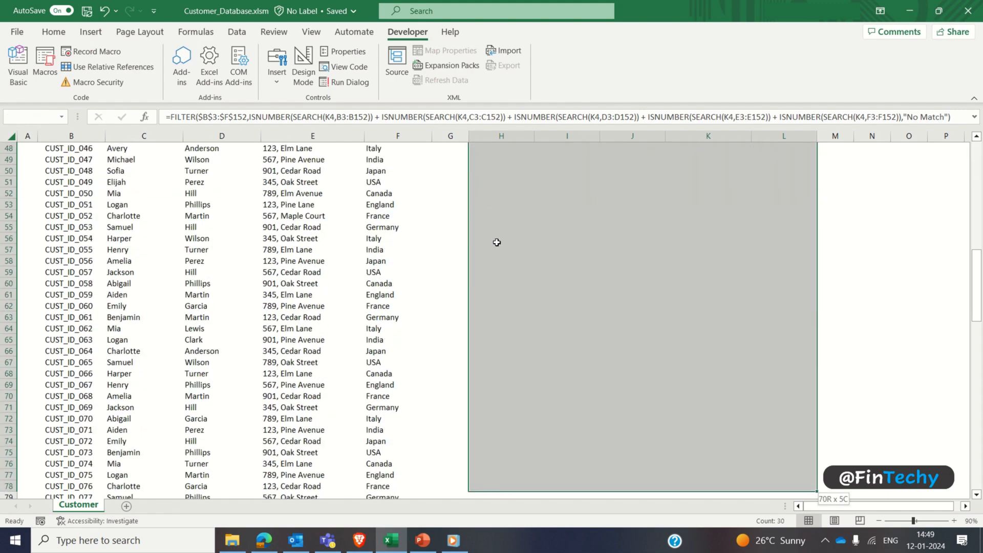
key(shift+Down)
key(shift+Down)
key(shift+Down)
key(shift+Down)
key(shift+Down)
key(shift+Down)
key(shift+Down)
key(shift+Down)
key(shift+Down)
key(shift+Down)
key(shift+Down)
key(shift+Down)
key(shift+Down)
key(shift+Down)
key(shift+Down)
key(shift+Down)
key(shift+Down)
key(shift+Down)
key(shift+Down)
key(shift+Down)
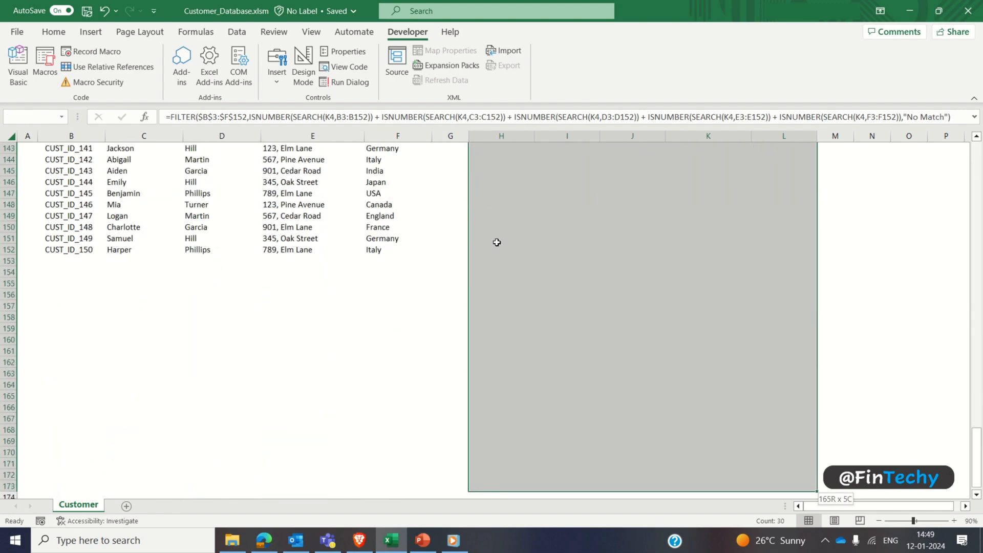
key(shift+Up)
key(shift+Up)
key(shift+Up)
key(shift+Up)
key(shift+Up)
key(shift+Up)
key(shift+Up)
key(shift+Up)
key(shift+Up)
key(shift+Up)
key(shift+Up)
key(shift+Up)
key(shift+Up)
key(shift+Up)
key(shift+Up)
key(shift+Up)
key(shift+Up)
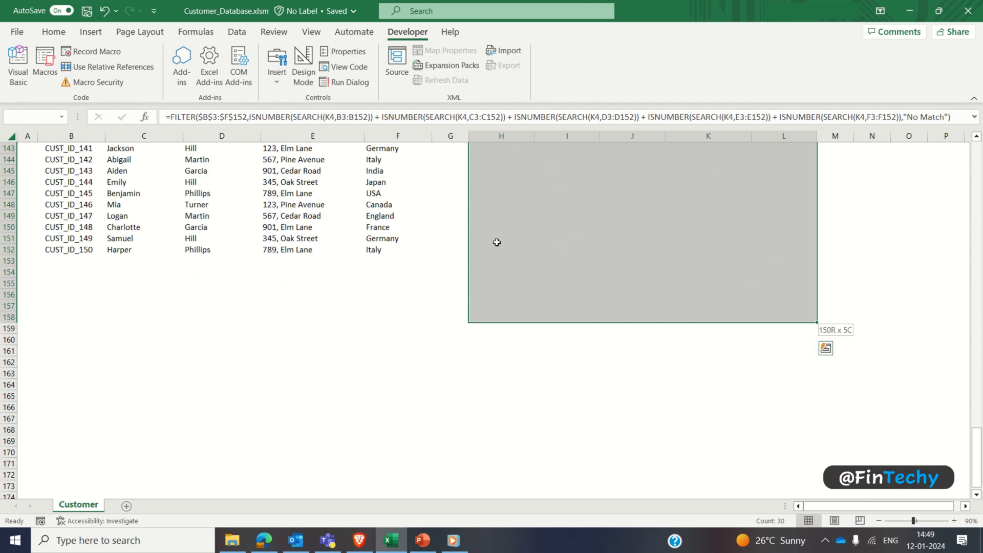
drag(975, 477, 959, 171)
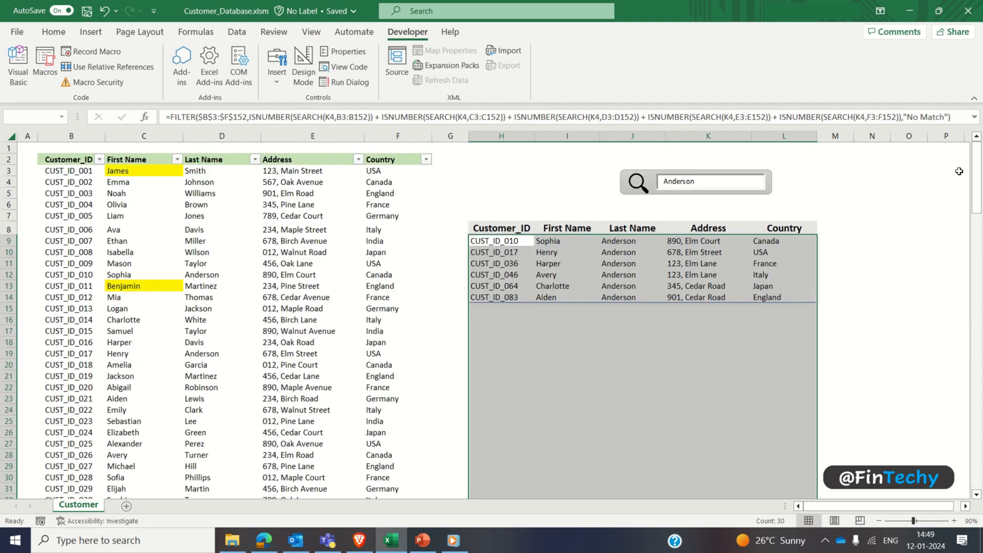
Step: Add a Text That Contains conditional formatting rule for =$K$4 to the selected results area, using Green Fill with Dark Green Text
click(54, 32)
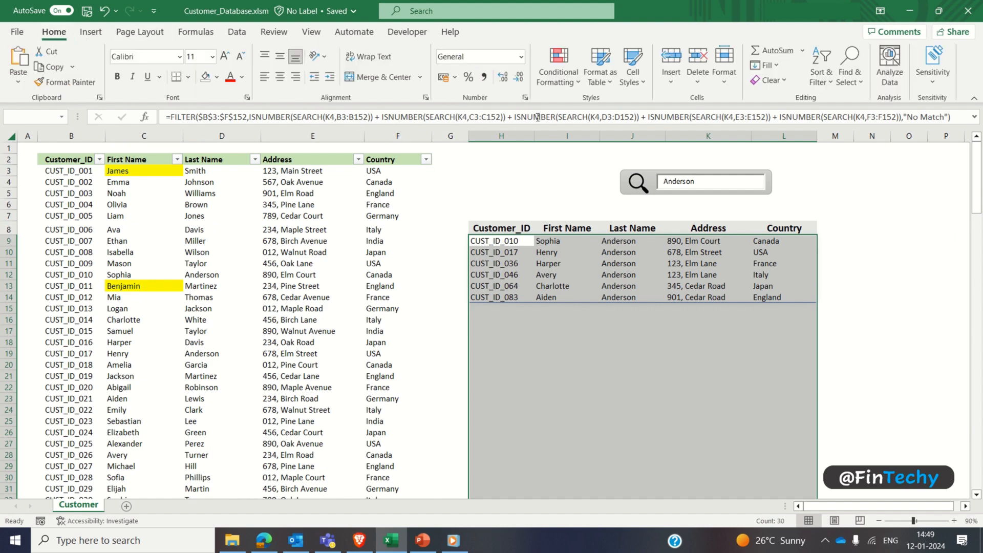
click(563, 77)
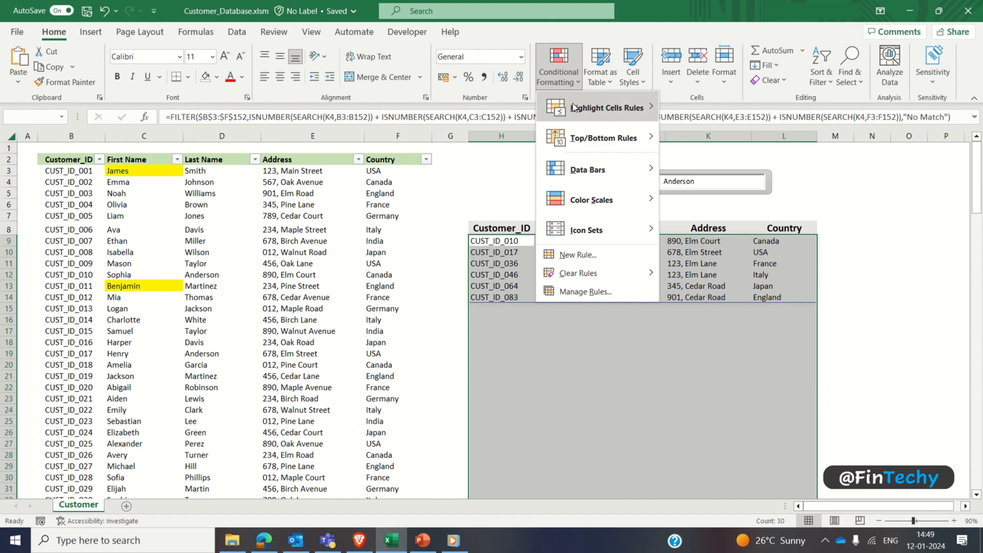
mouse_move(605, 108)
click(717, 229)
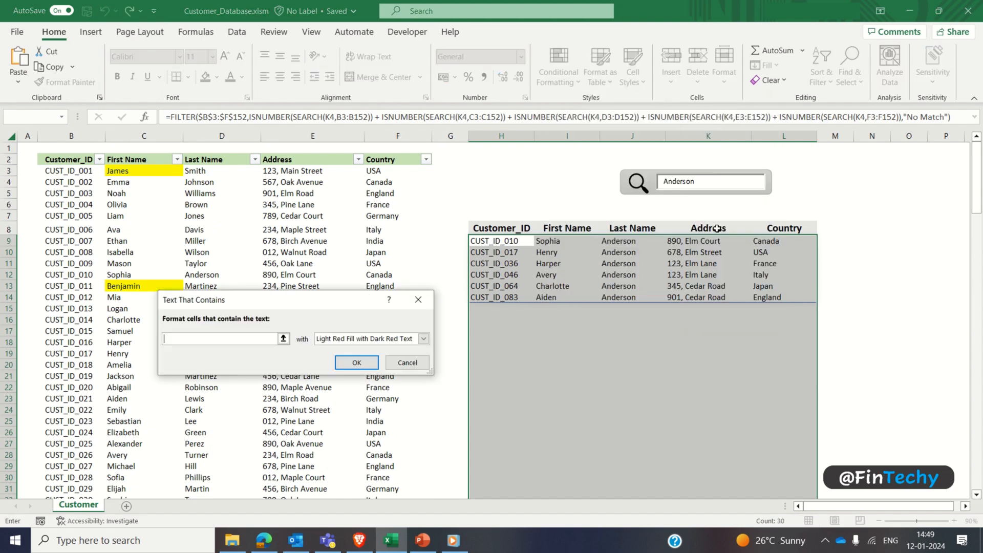
click(424, 340)
click(403, 368)
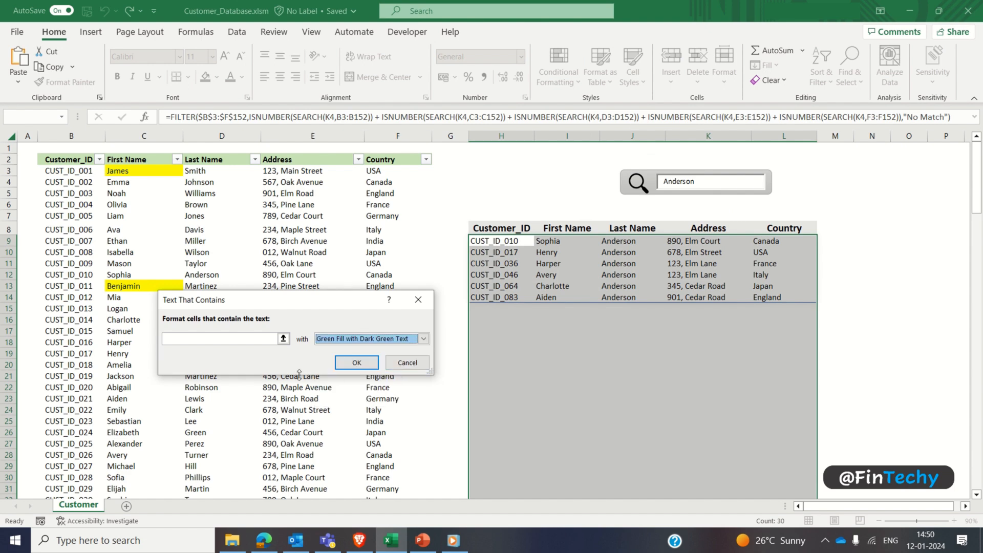
click(250, 338)
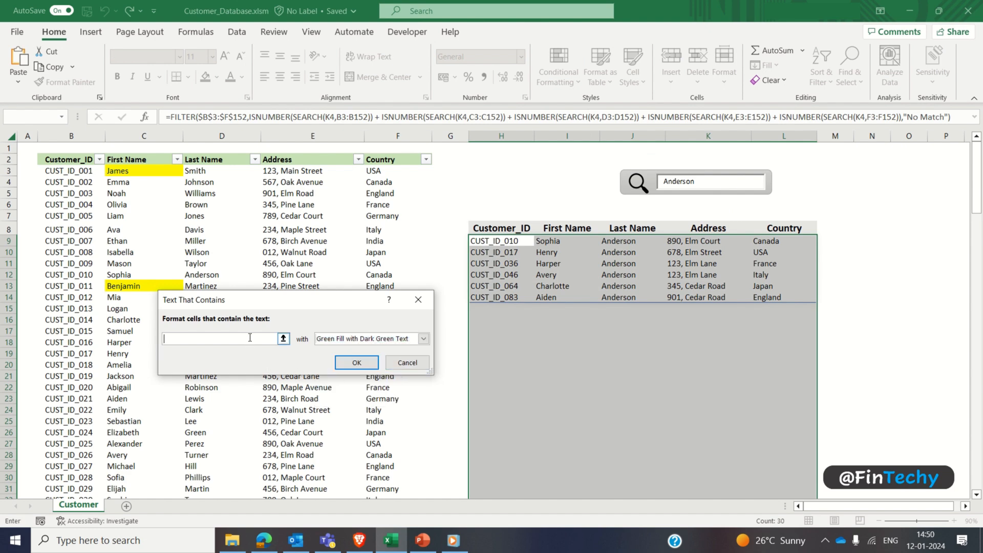
text(=K4)
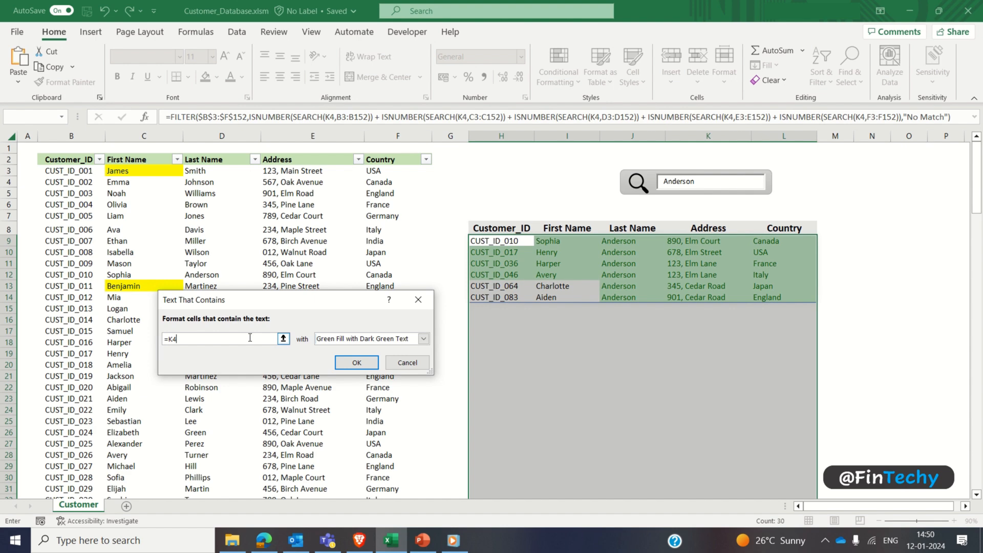
key(F4)
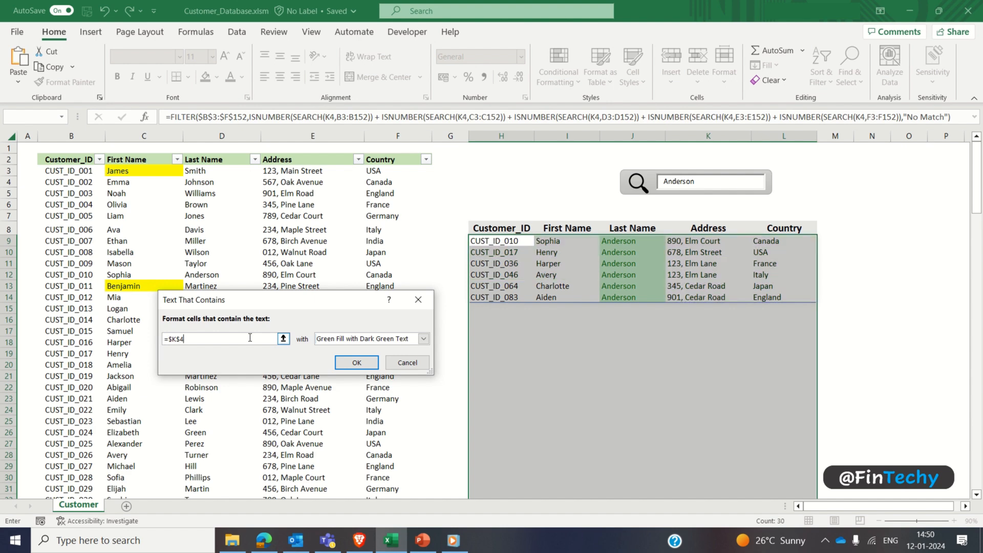
click(357, 364)
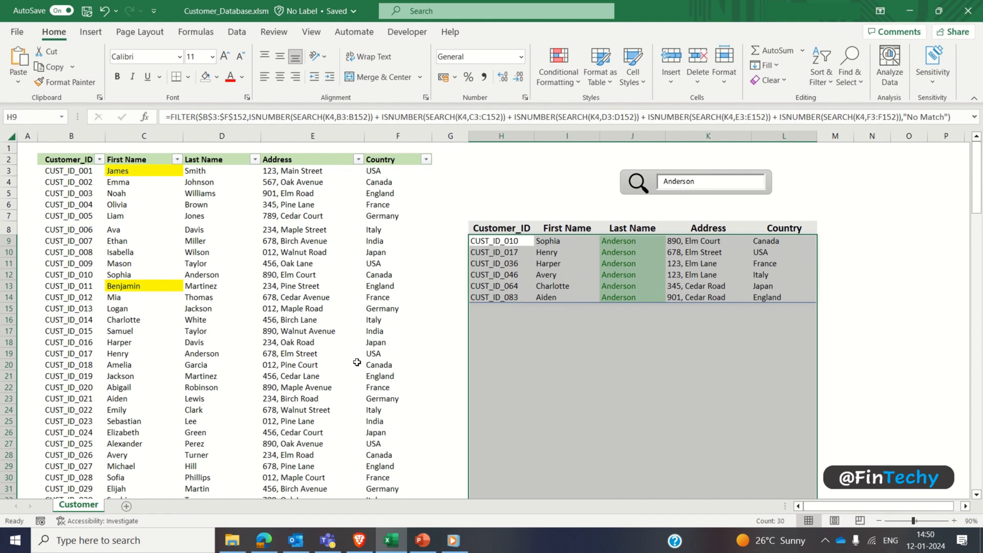
click(639, 288)
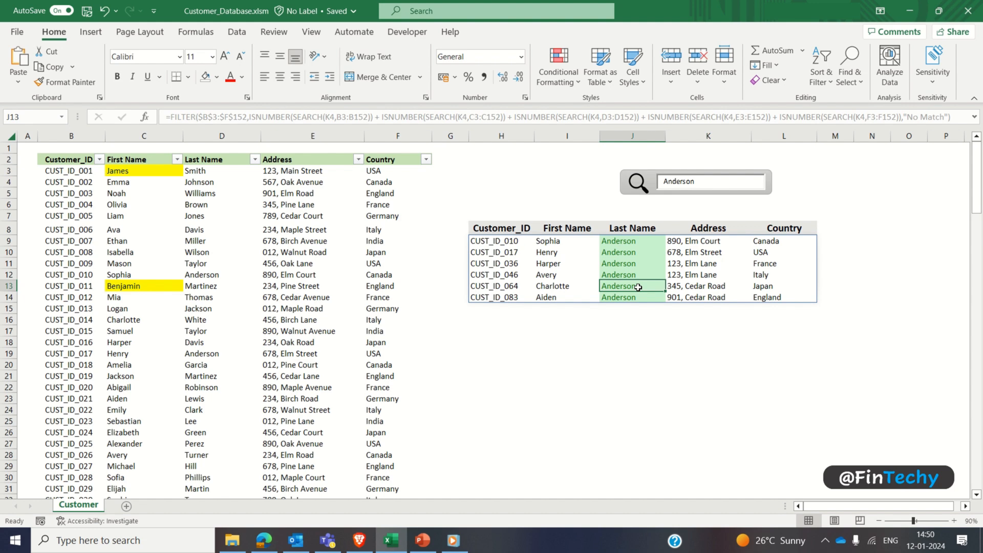
Step: Test the match highlighting by replacing the search text with the first customer's first name, and start erasing it
click(700, 181)
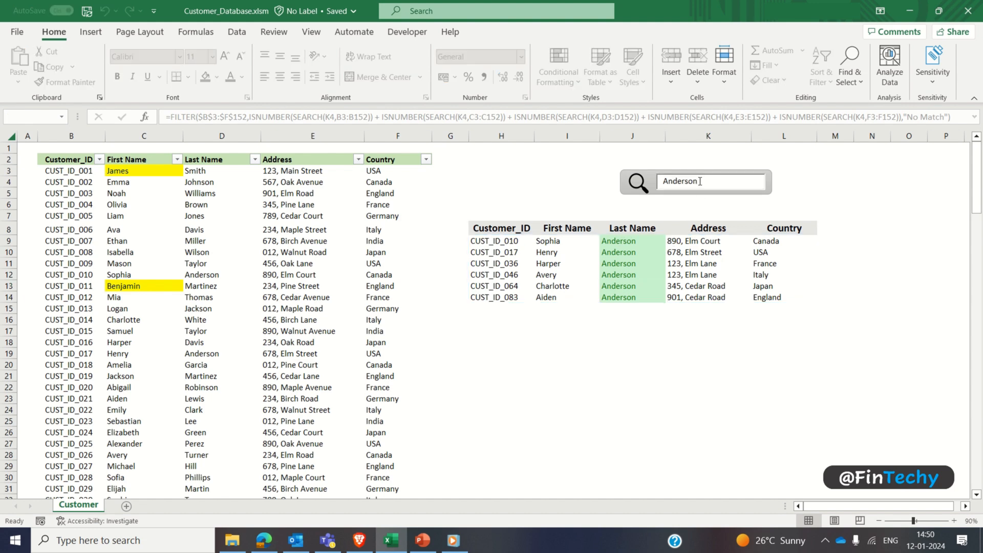
double_click(701, 181)
text(J)
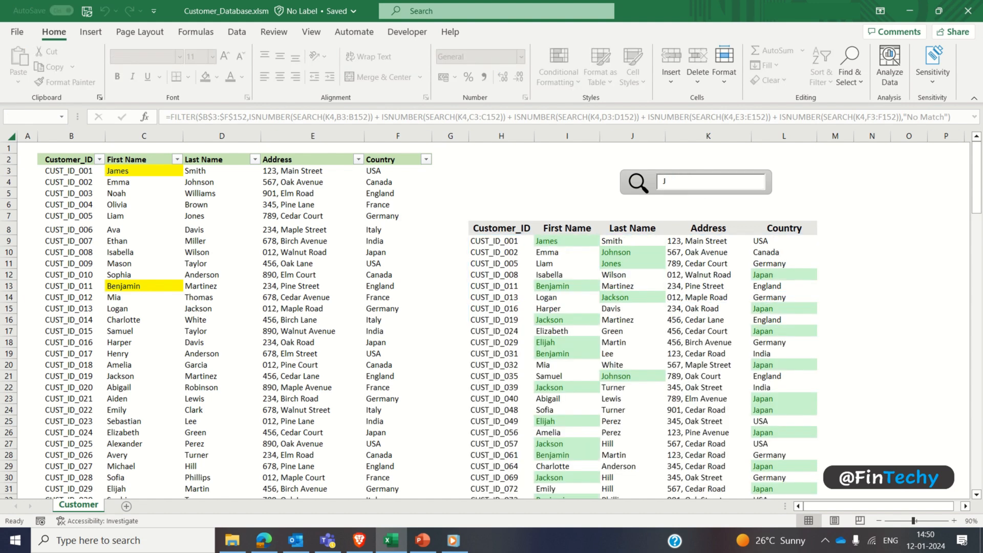
text(ame)
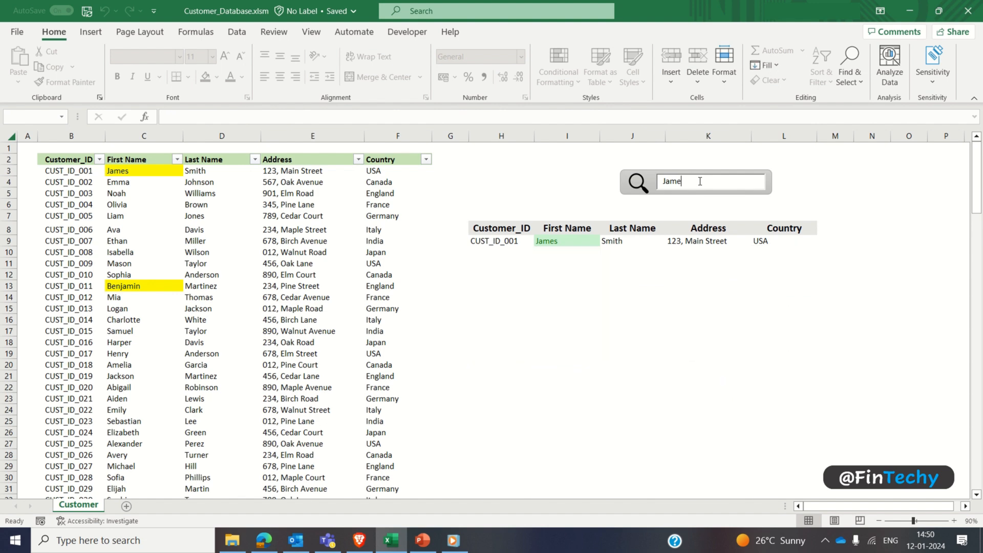
text(s)
key(BackSpace)
key(BackSpace)
key(BackSpace)
key(BackSpace)
key(BackSpace)
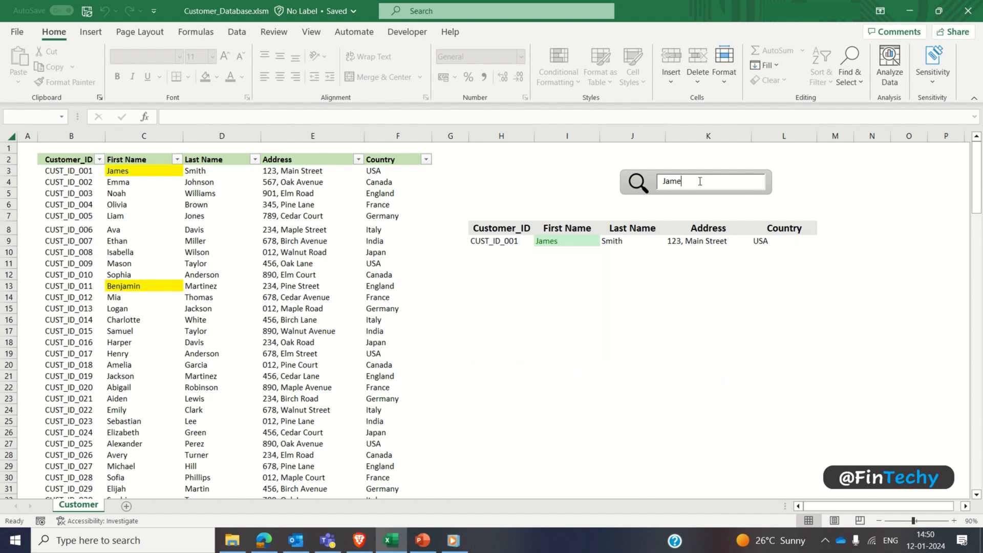